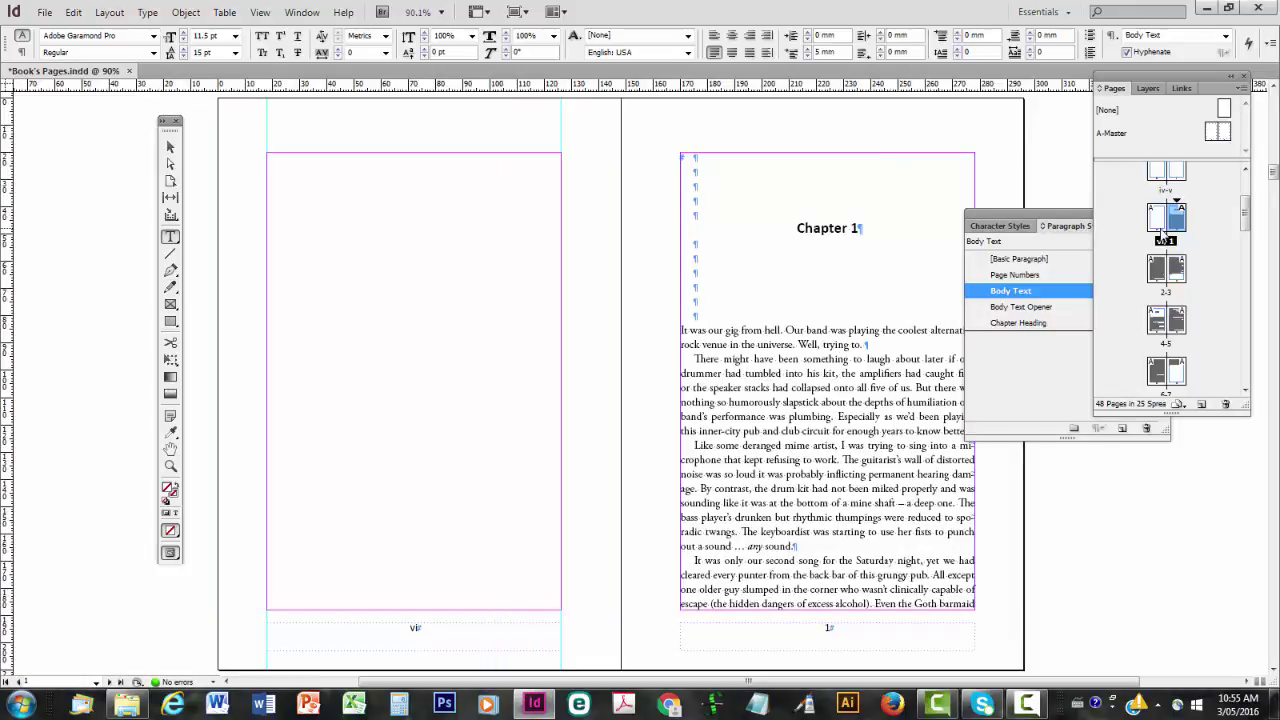
Step: Display the body-text spread of pages 2–3, centred in the document window
{"action": "double_click", "coordinate": [1160, 268]}
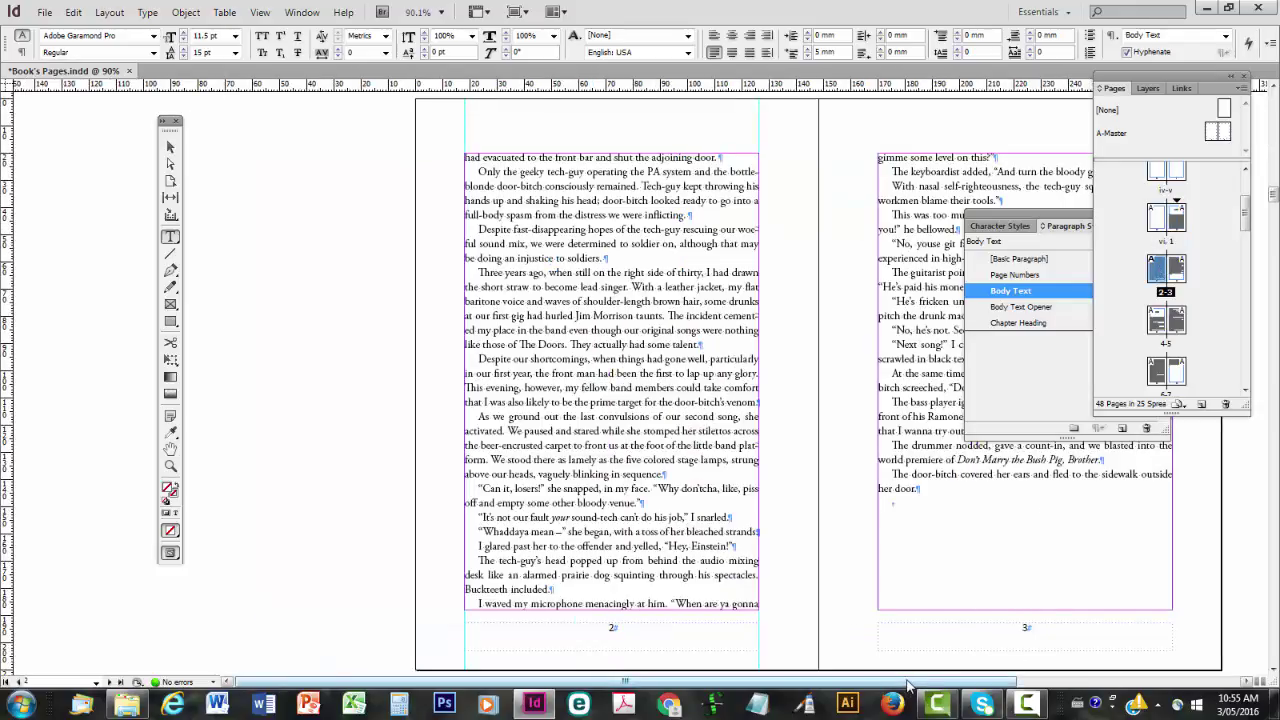
{"action": "left_click_drag", "start_coordinate": [908, 684], "coordinate": [1026, 683]}
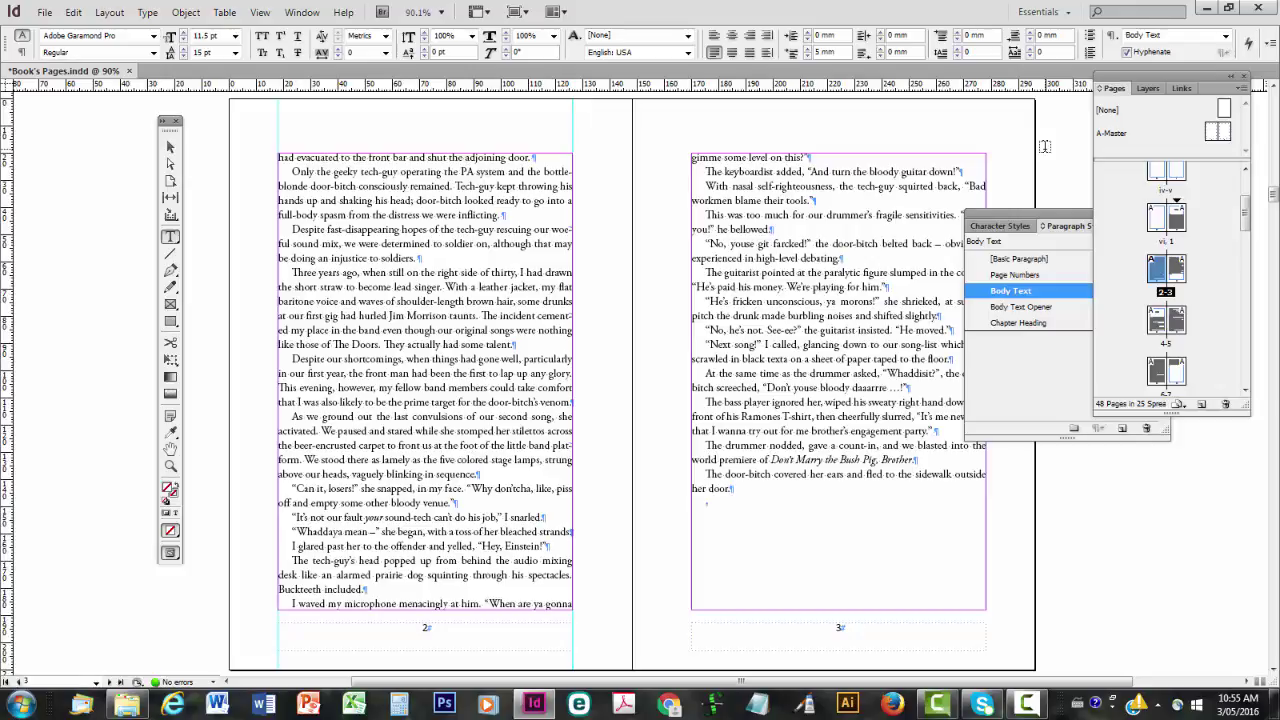
Step: Switch the view to the A-Master spread, leaving the zoom at 90.1%
{"action": "double_click", "coordinate": [1157, 268]}
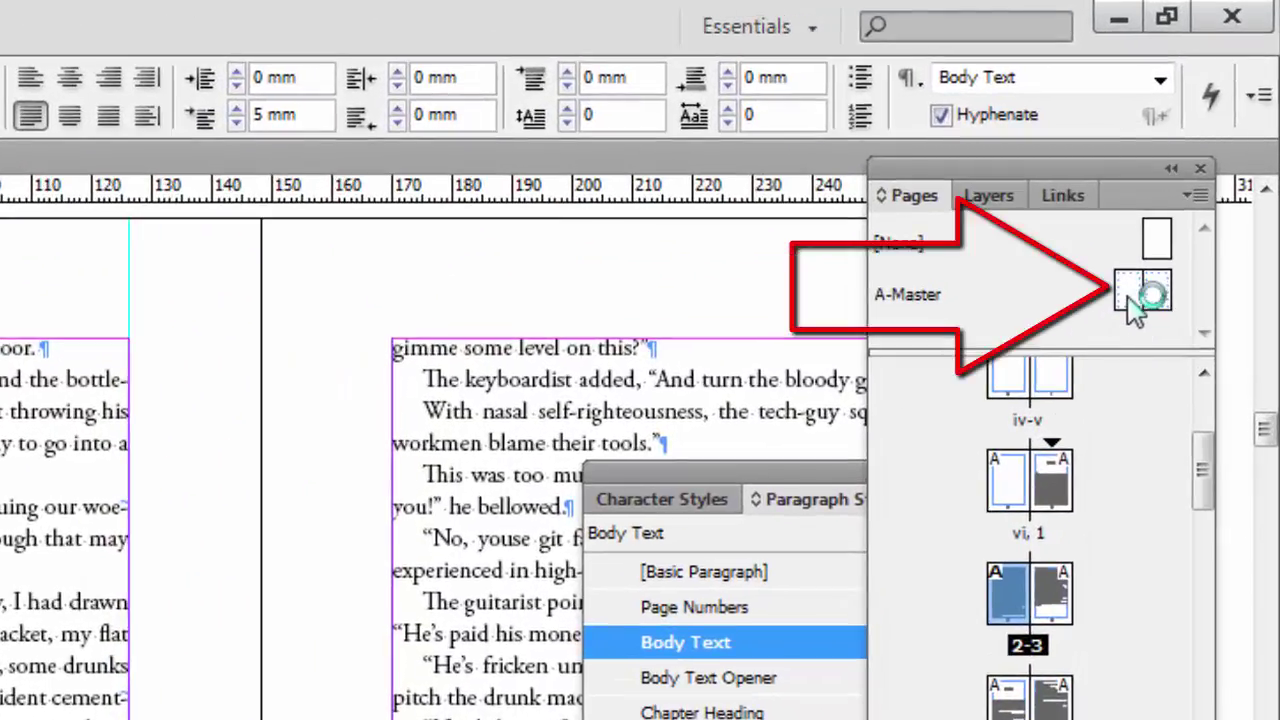
{"action": "double_click", "coordinate": [1135, 302]}
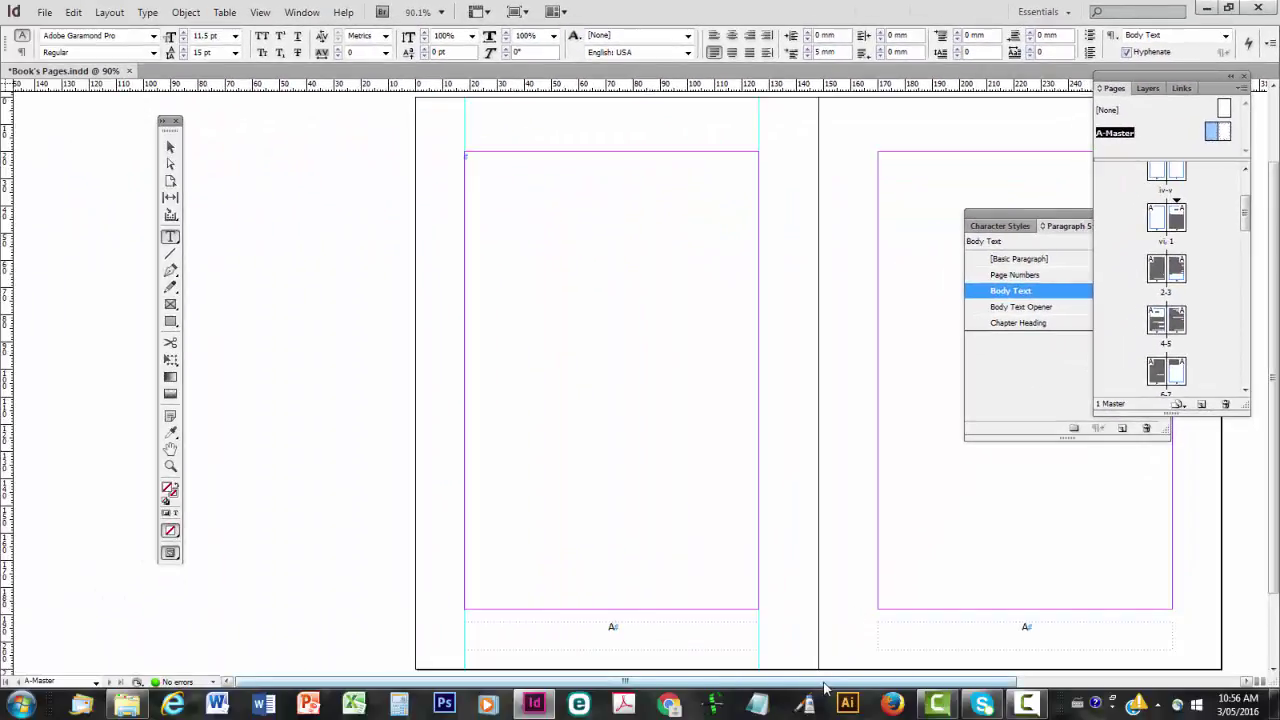
{"action": "left_click_drag", "start_coordinate": [825, 683], "coordinate": [940, 636]}
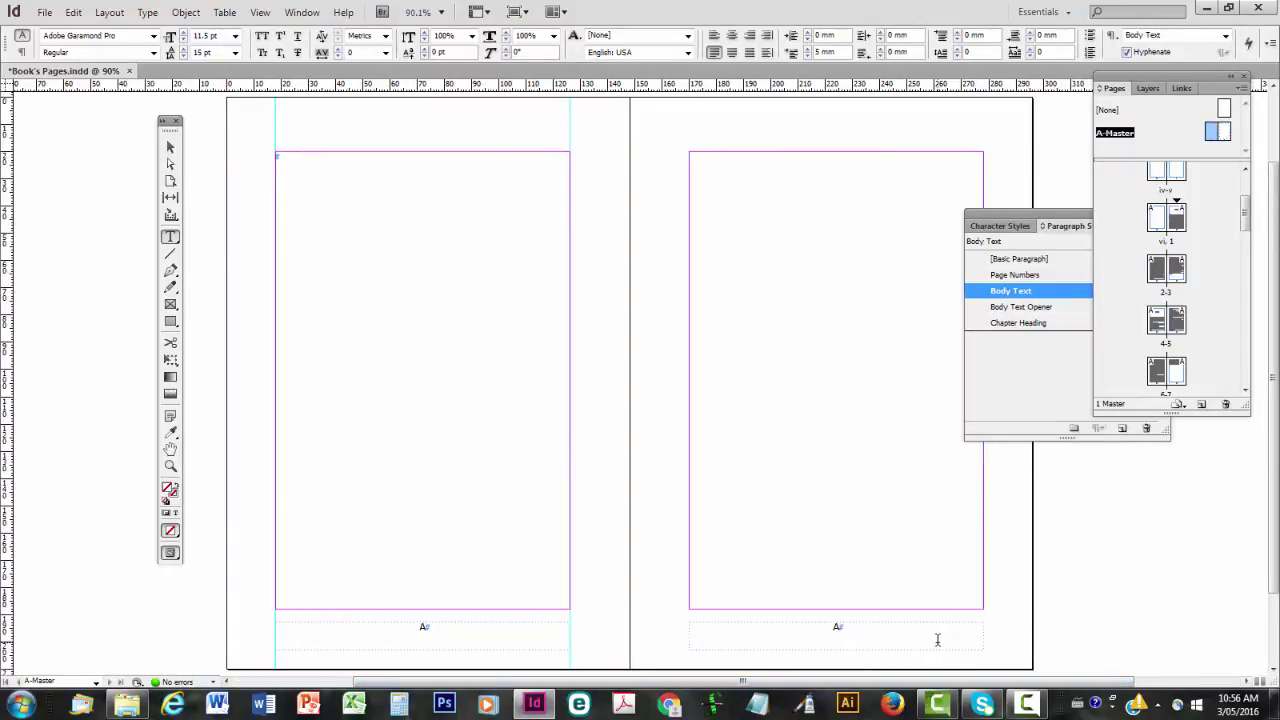
{"action": "left_click", "coordinate": [442, 12]}
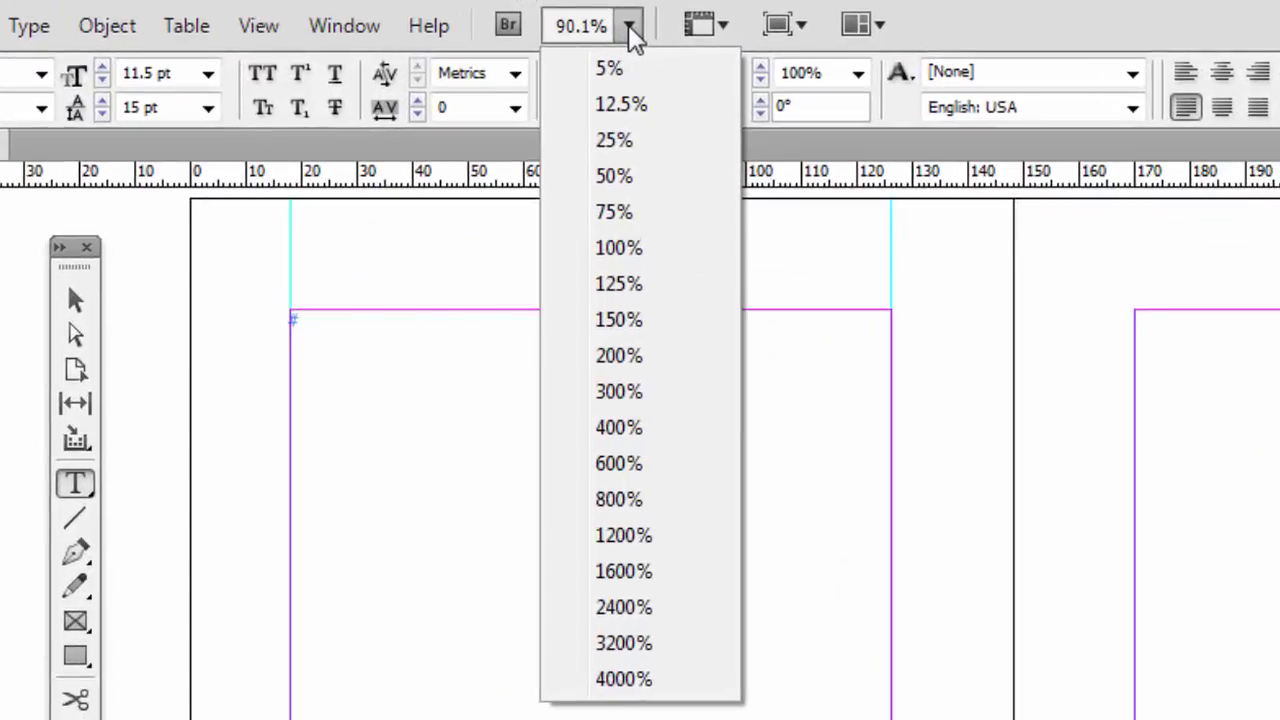
{"action": "left_click", "coordinate": [628, 24]}
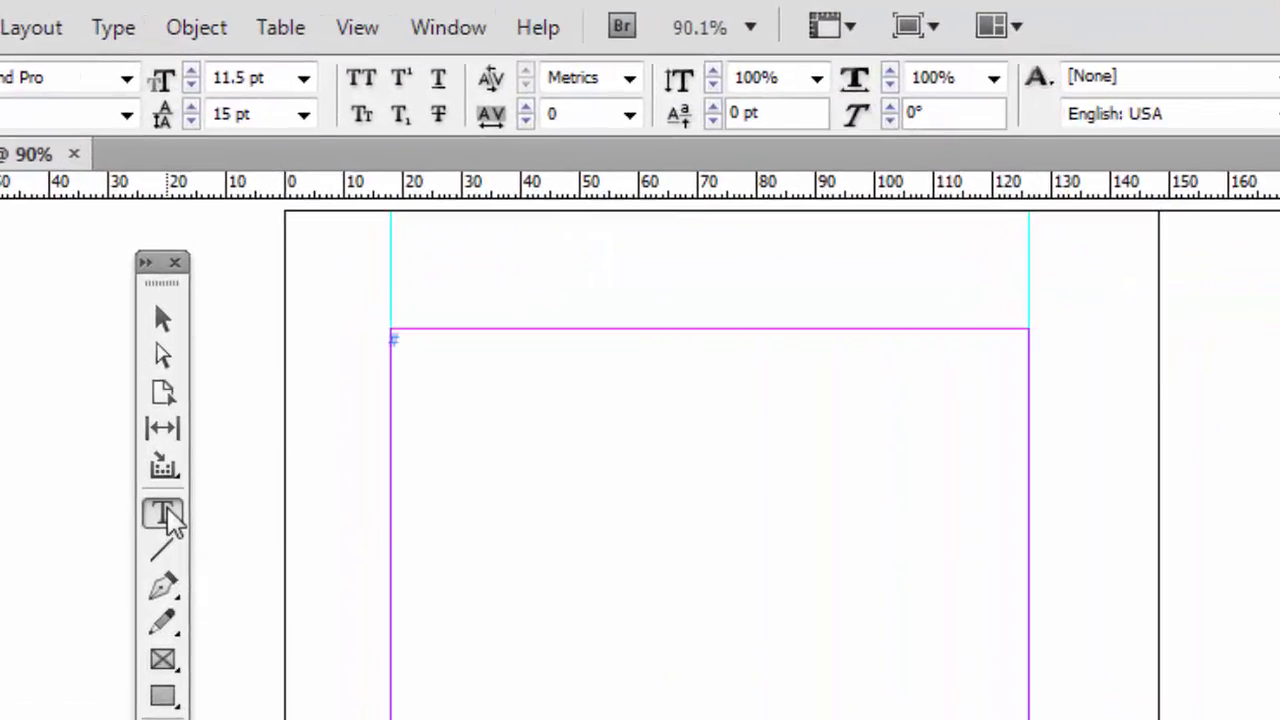
Step: Add a 'Making Noises' text frame above the left master page in Body Text Opener style
{"action": "left_click_drag", "start_coordinate": [392, 245], "coordinate": [1028, 304]}
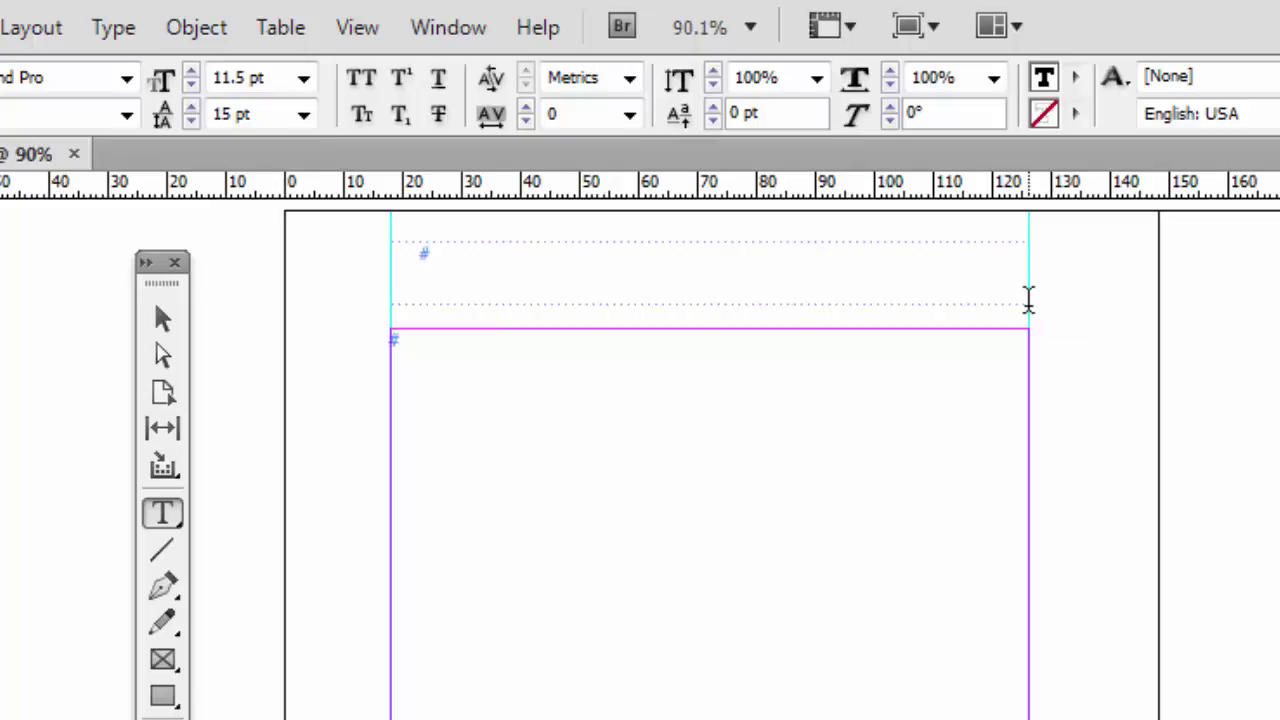
{"action": "type", "text": "Making Noise"}
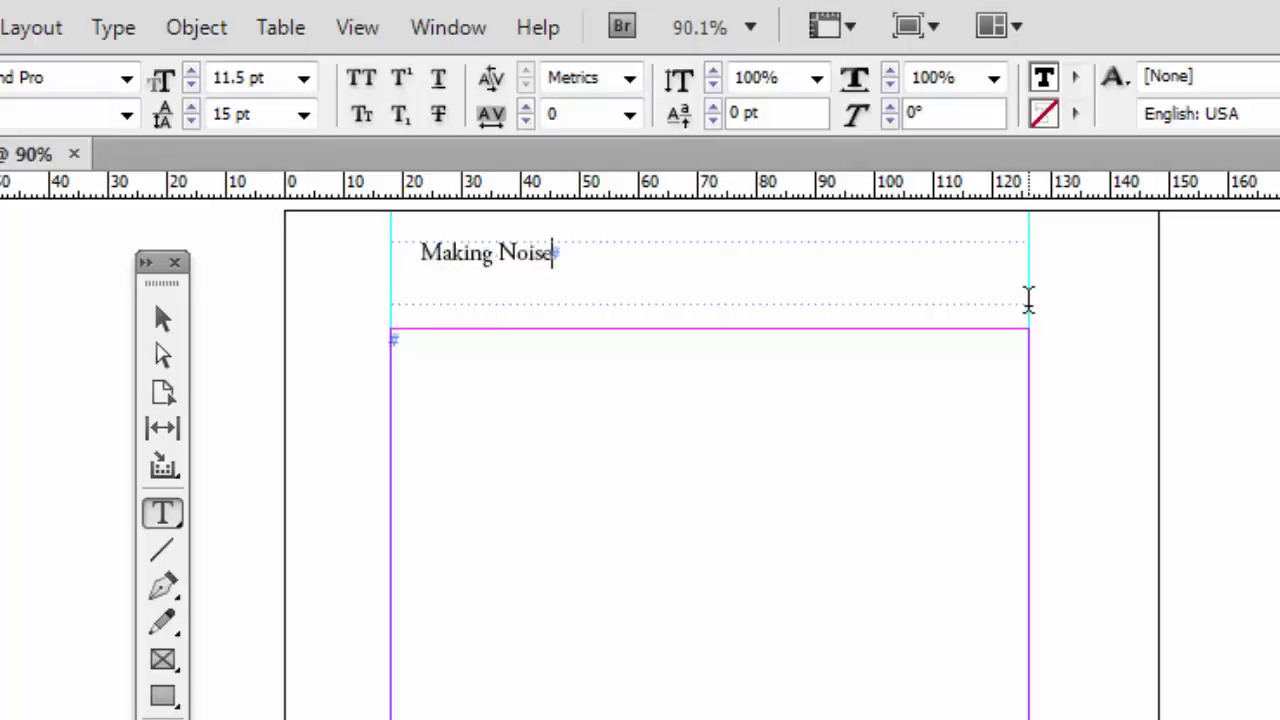
{"action": "type", "text": "s"}
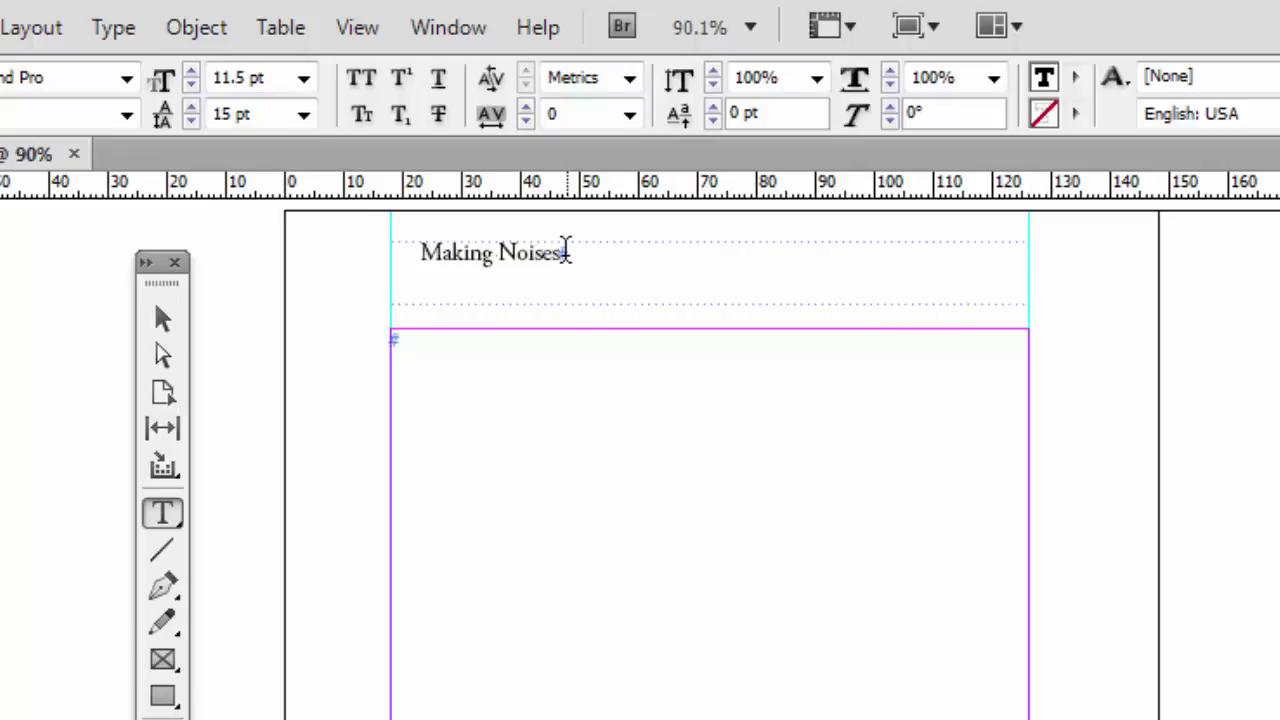
{"action": "left_click", "coordinate": [1150, 453]}
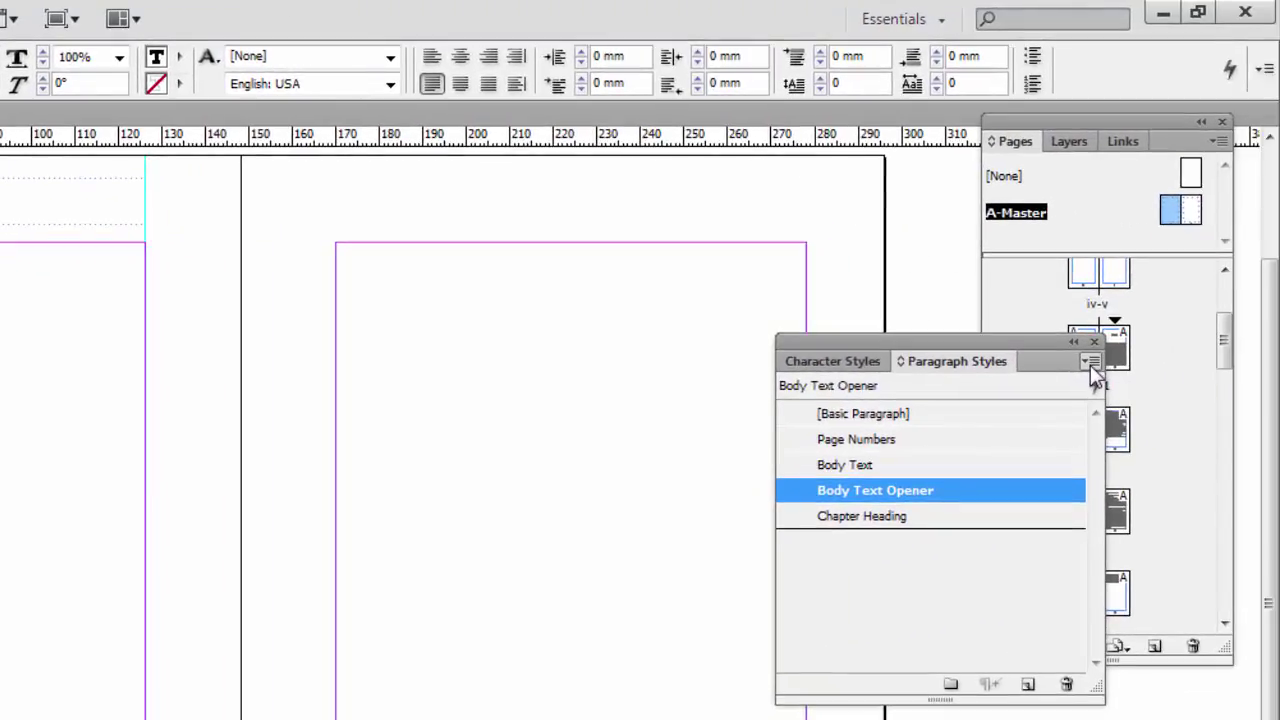
Step: Start a new paragraph style named Header with the Calibri font
{"action": "left_click", "coordinate": [1091, 362]}
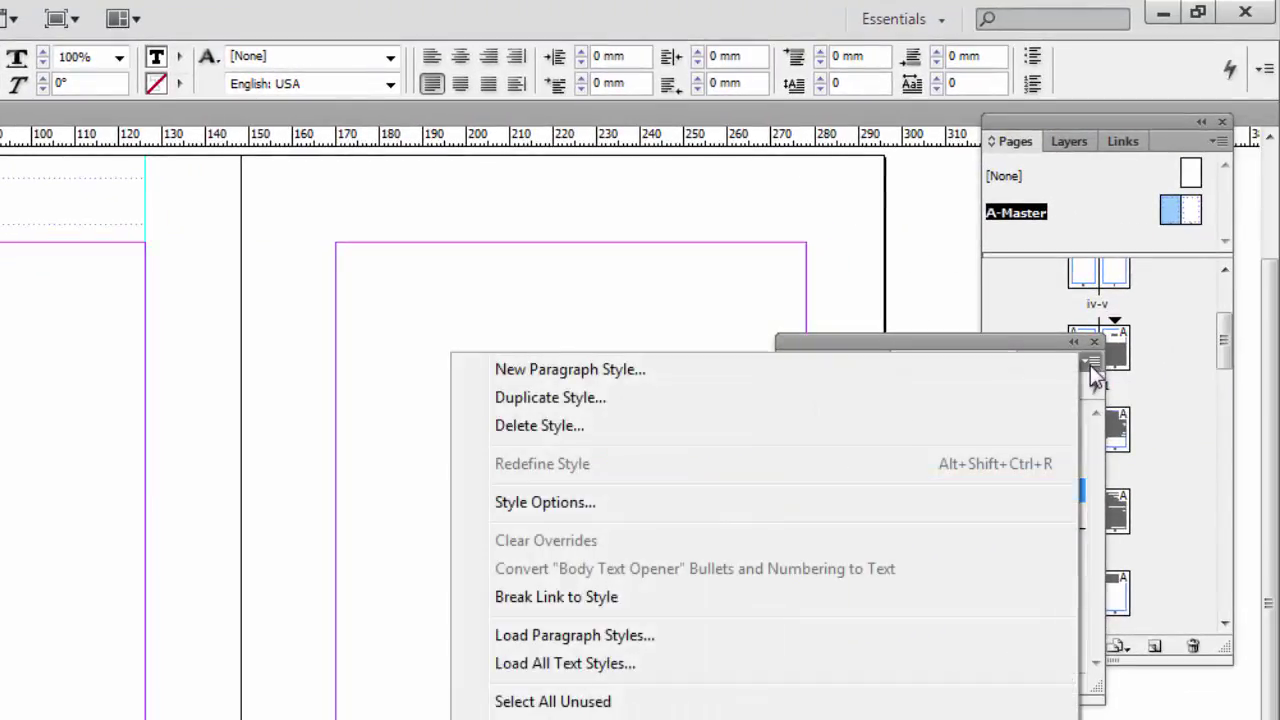
{"action": "left_click", "coordinate": [634, 378]}
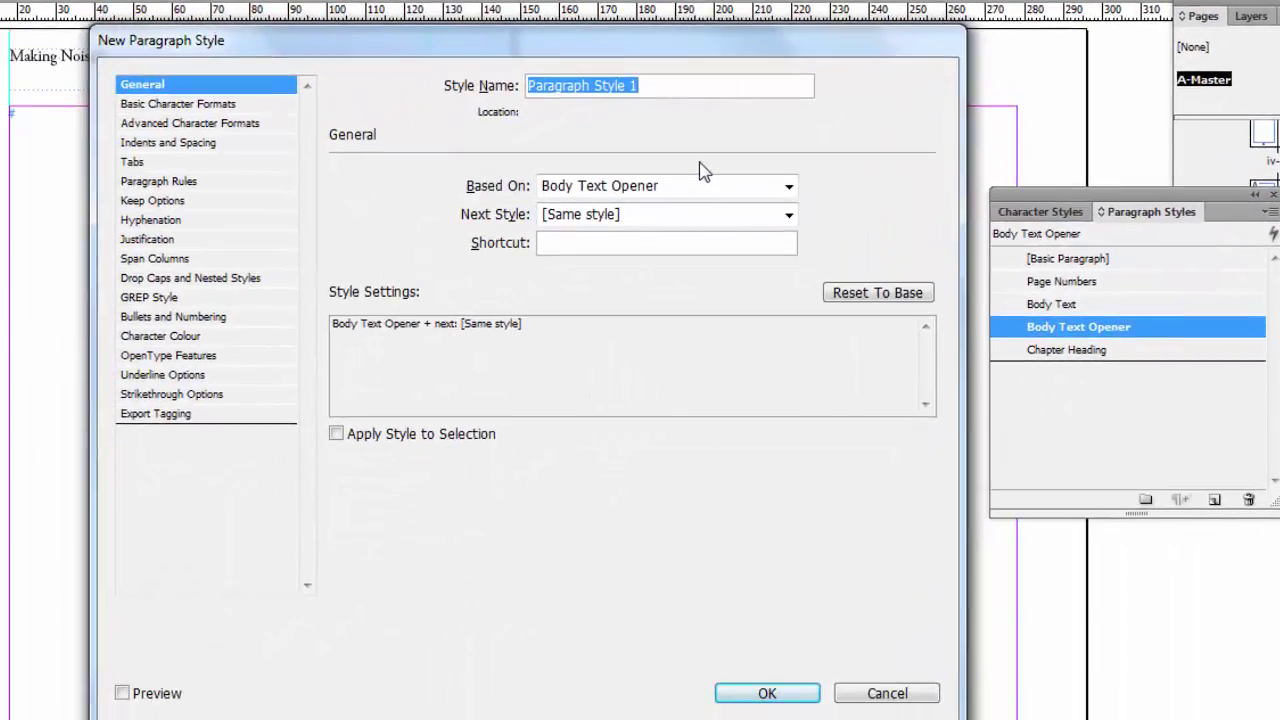
{"action": "type", "text": "Header"}
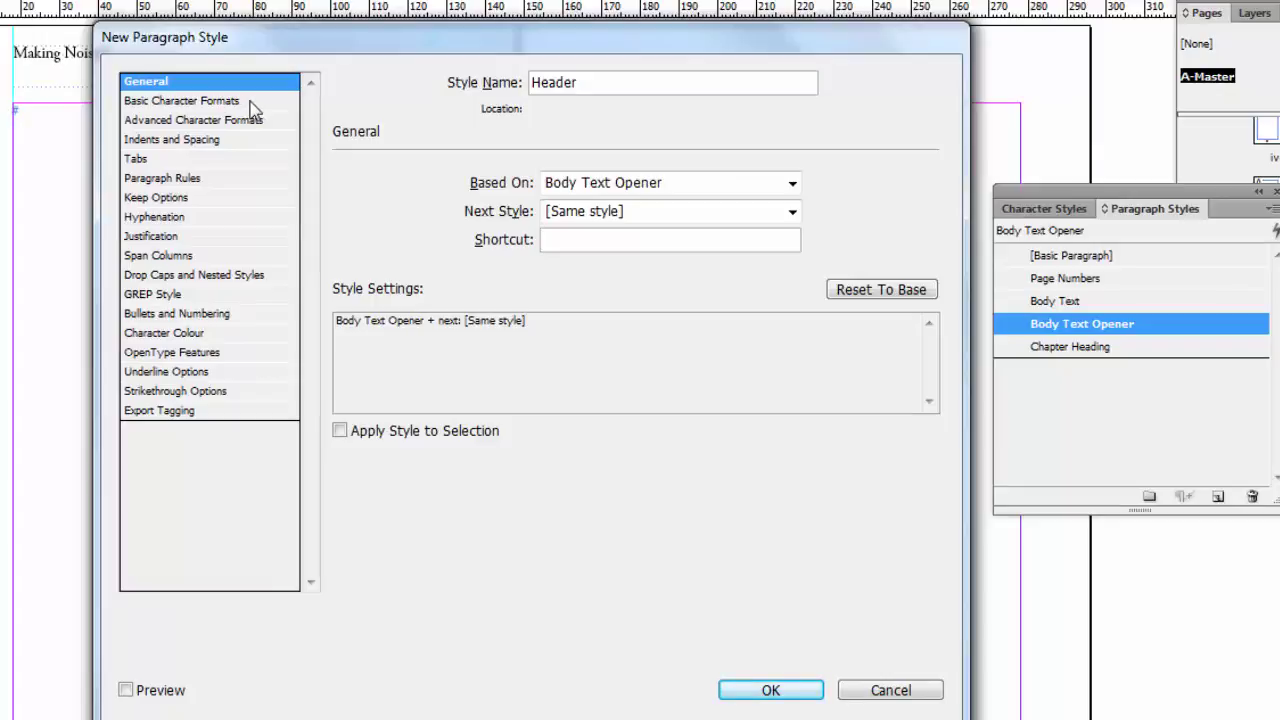
{"action": "left_click", "coordinate": [250, 101]}
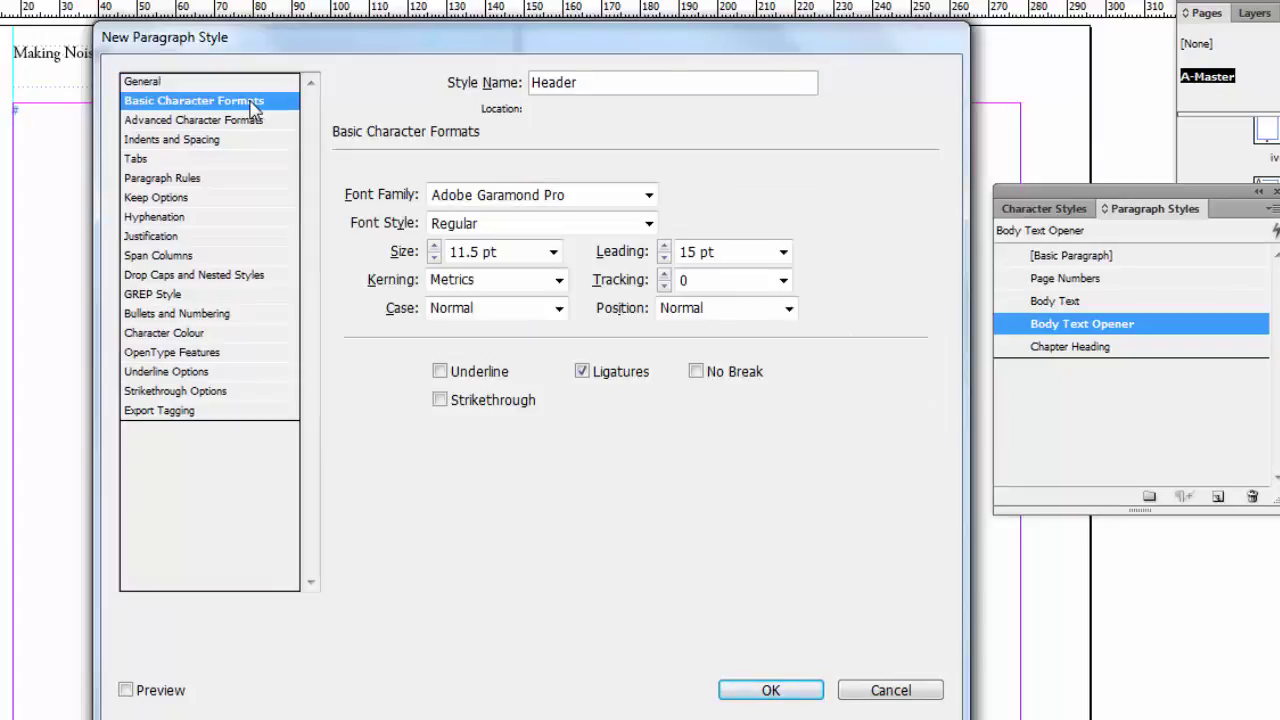
{"action": "left_click", "coordinate": [649, 196]}
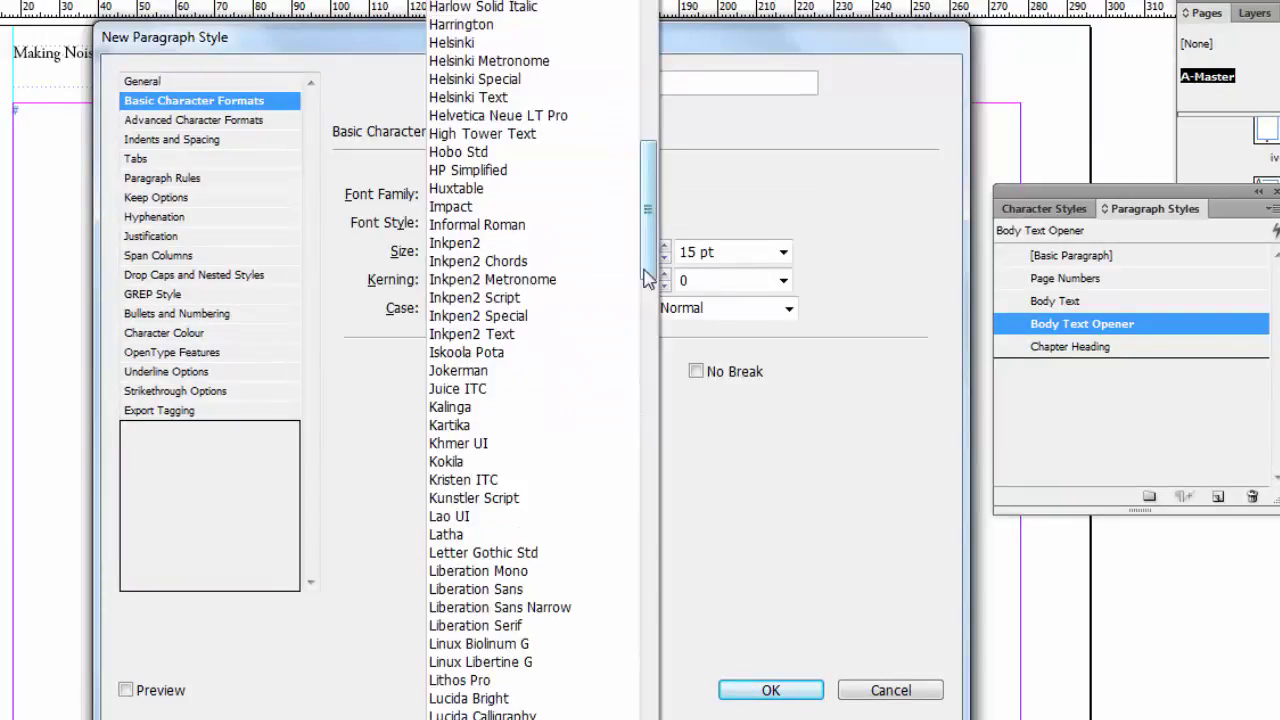
{"action": "left_click_drag", "start_coordinate": [650, 279], "coordinate": [650, 209]}
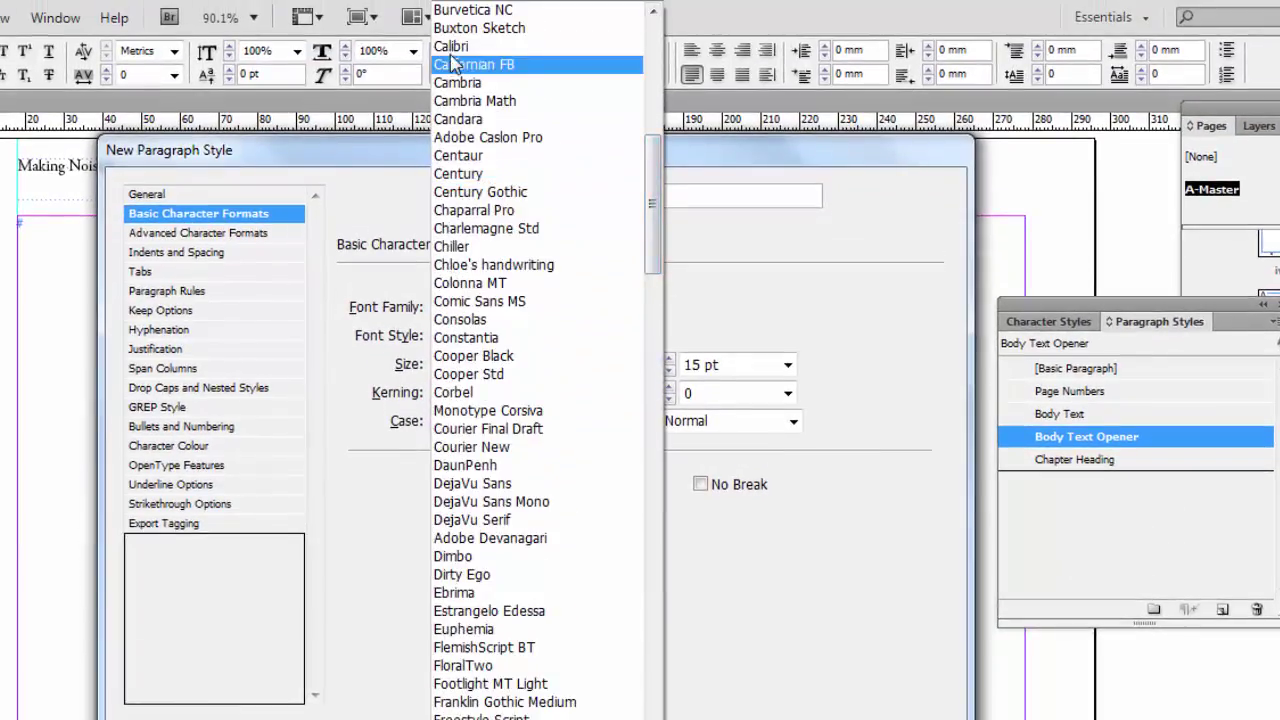
{"action": "left_click", "coordinate": [452, 46]}
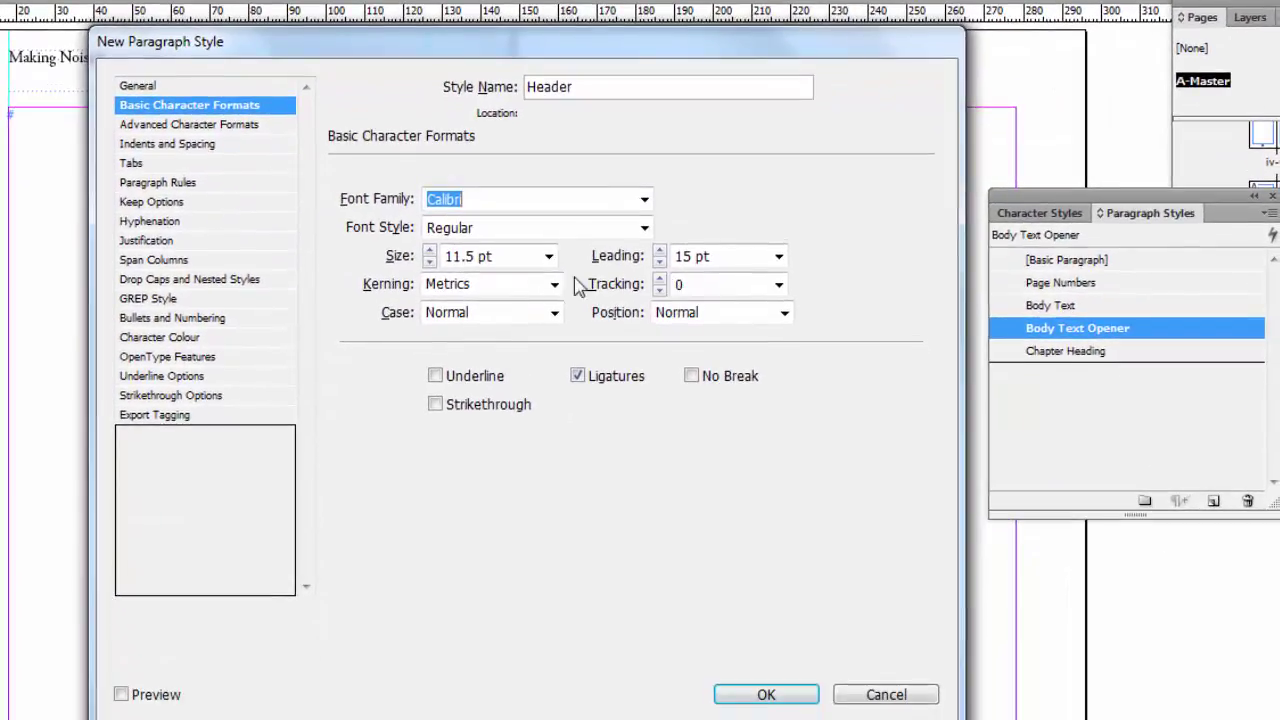
Step: Give the Header style 9 pt size and centred alignment, then create it
{"action": "left_click", "coordinate": [538, 258]}
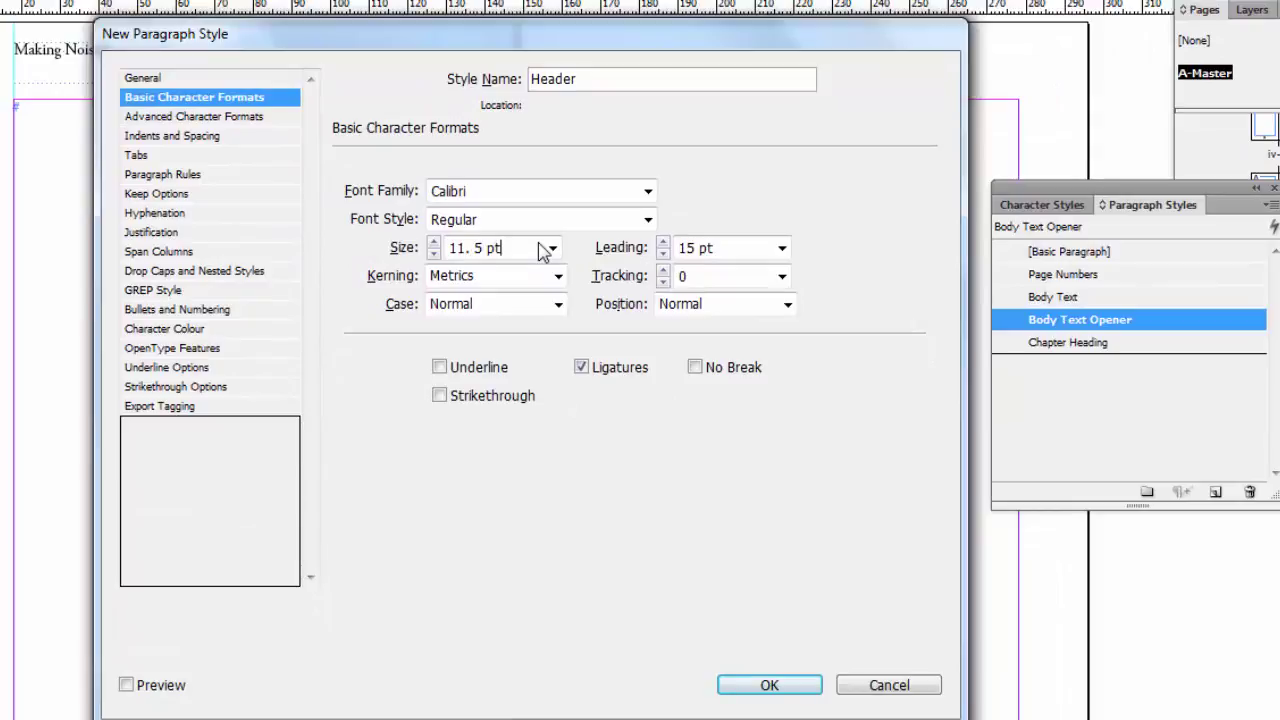
{"action": "left_click", "coordinate": [433, 254]}
{"action": "left_click", "coordinate": [433, 254]}
{"action": "left_click", "coordinate": [433, 254]}
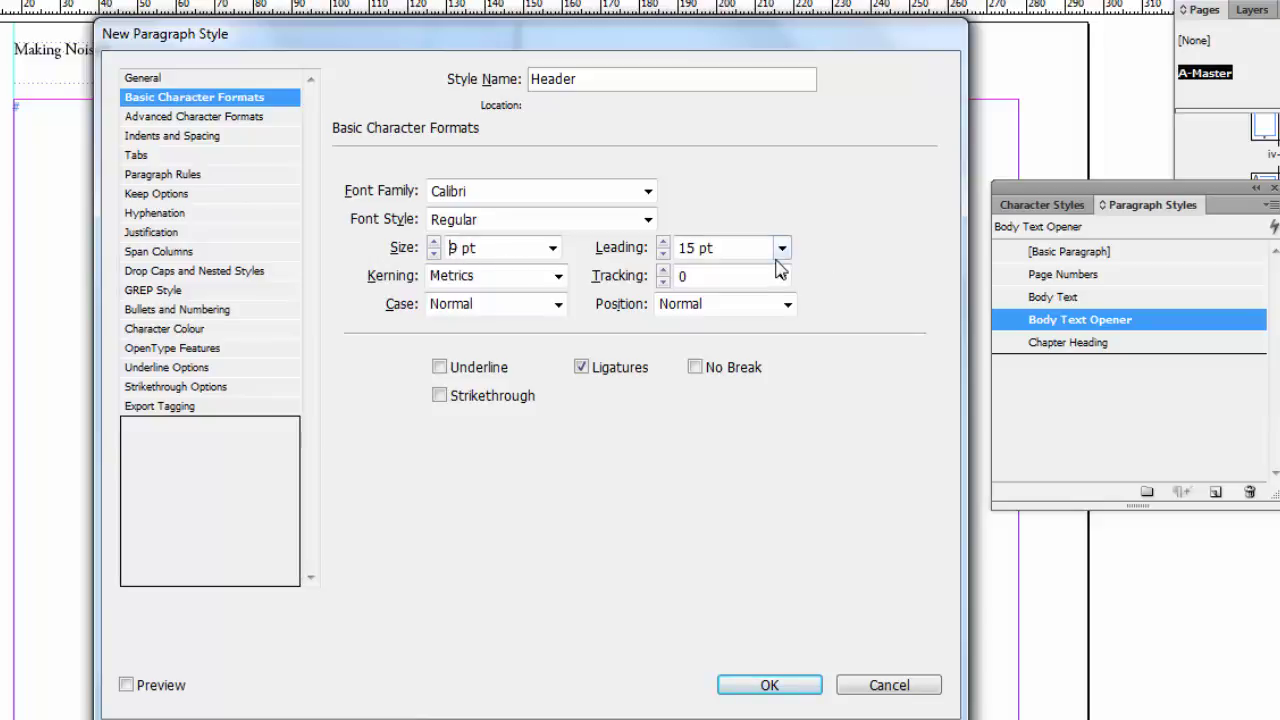
{"action": "left_click", "coordinate": [170, 139]}
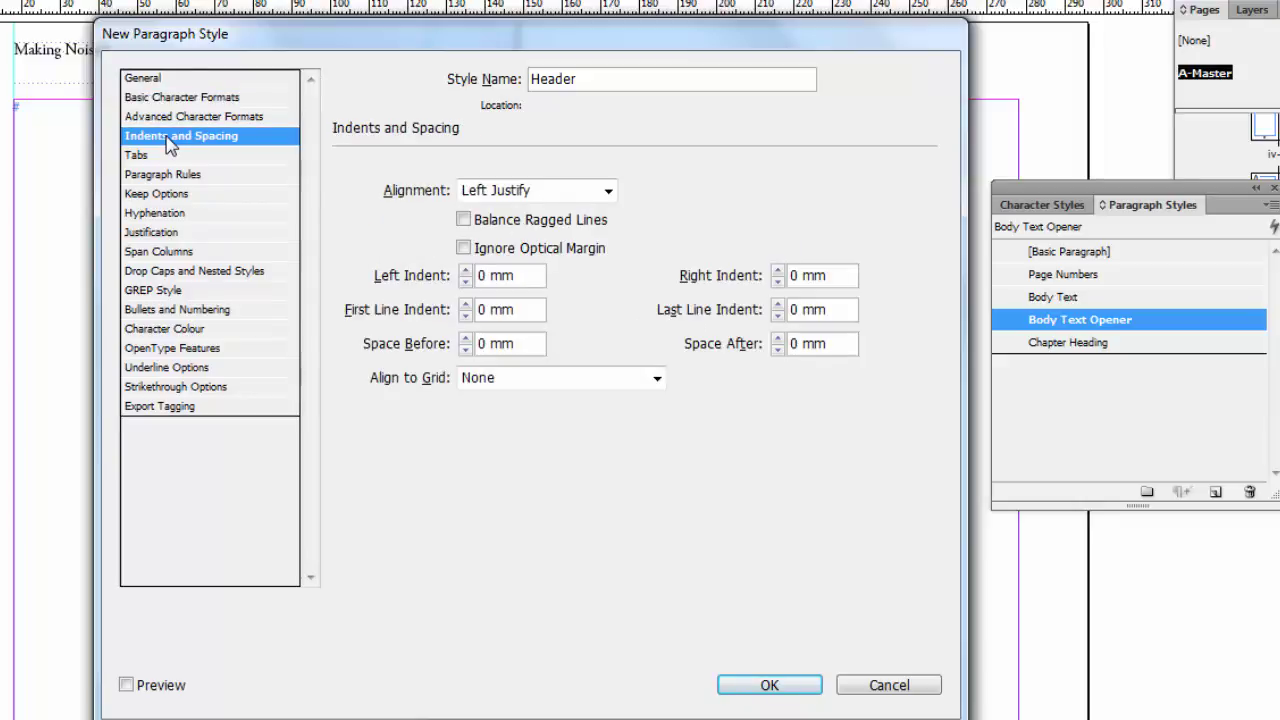
{"action": "left_click", "coordinate": [608, 191]}
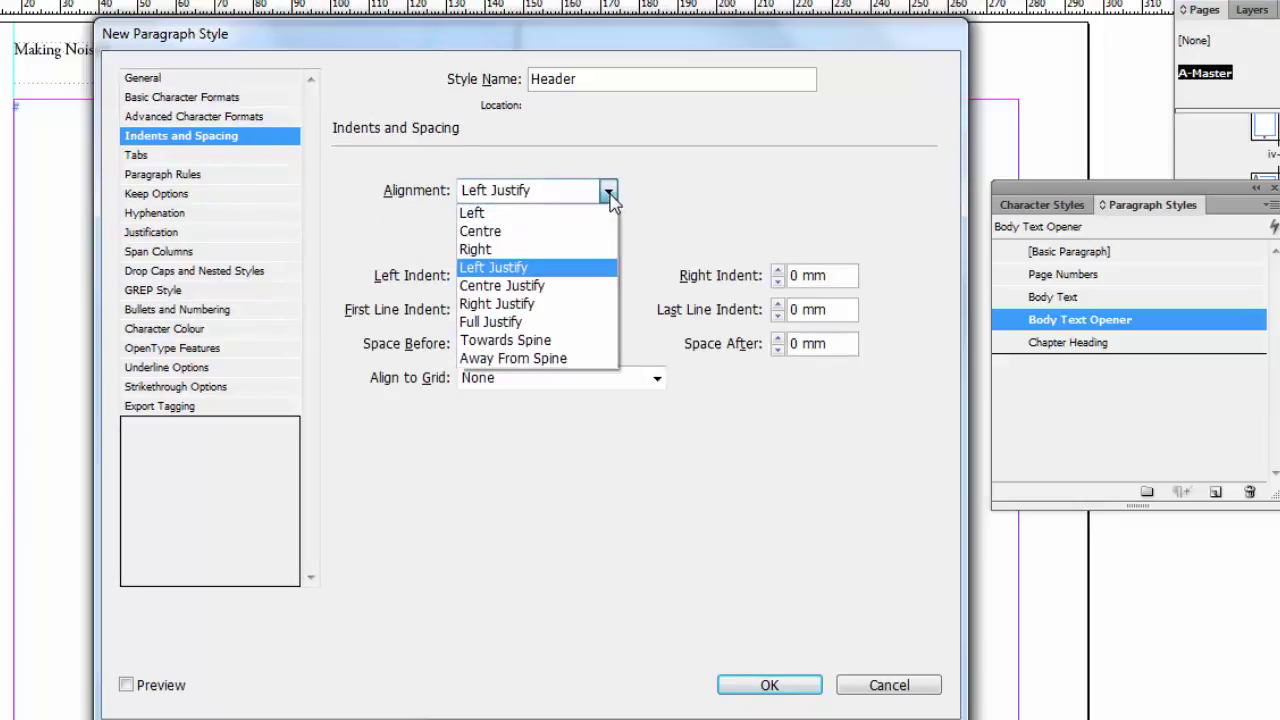
{"action": "left_click", "coordinate": [561, 231]}
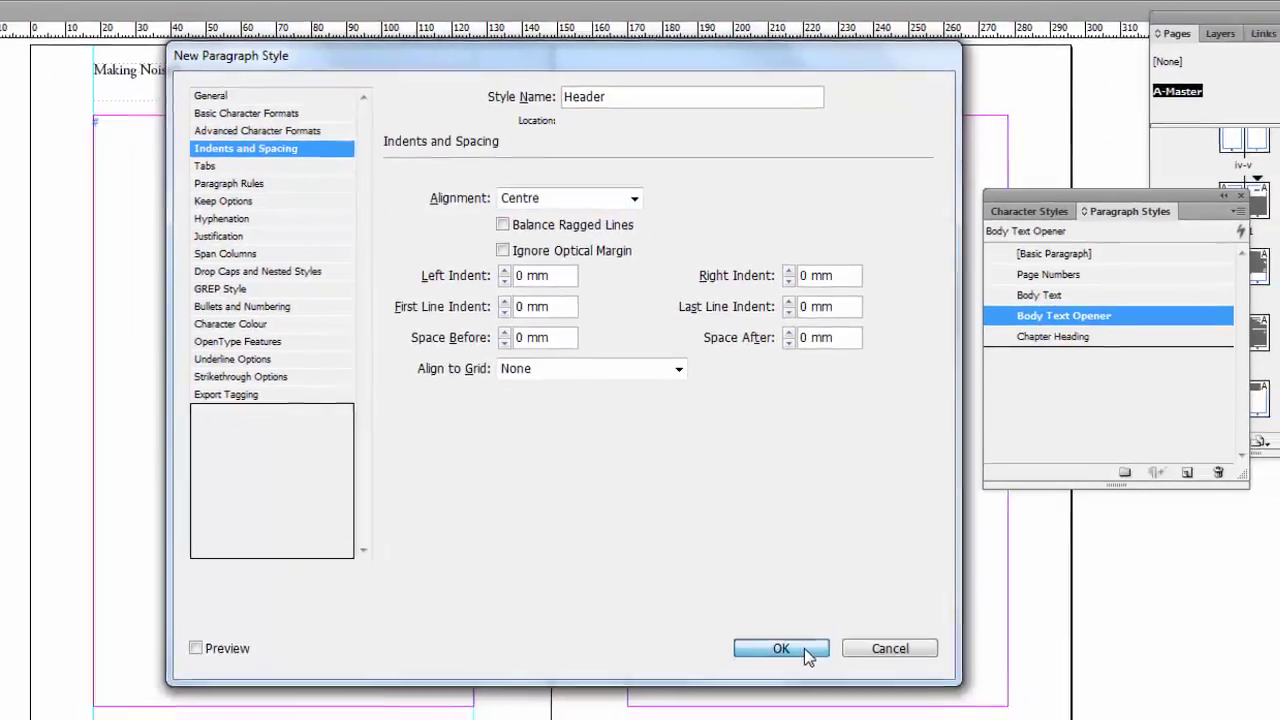
{"action": "left_click", "coordinate": [800, 695]}
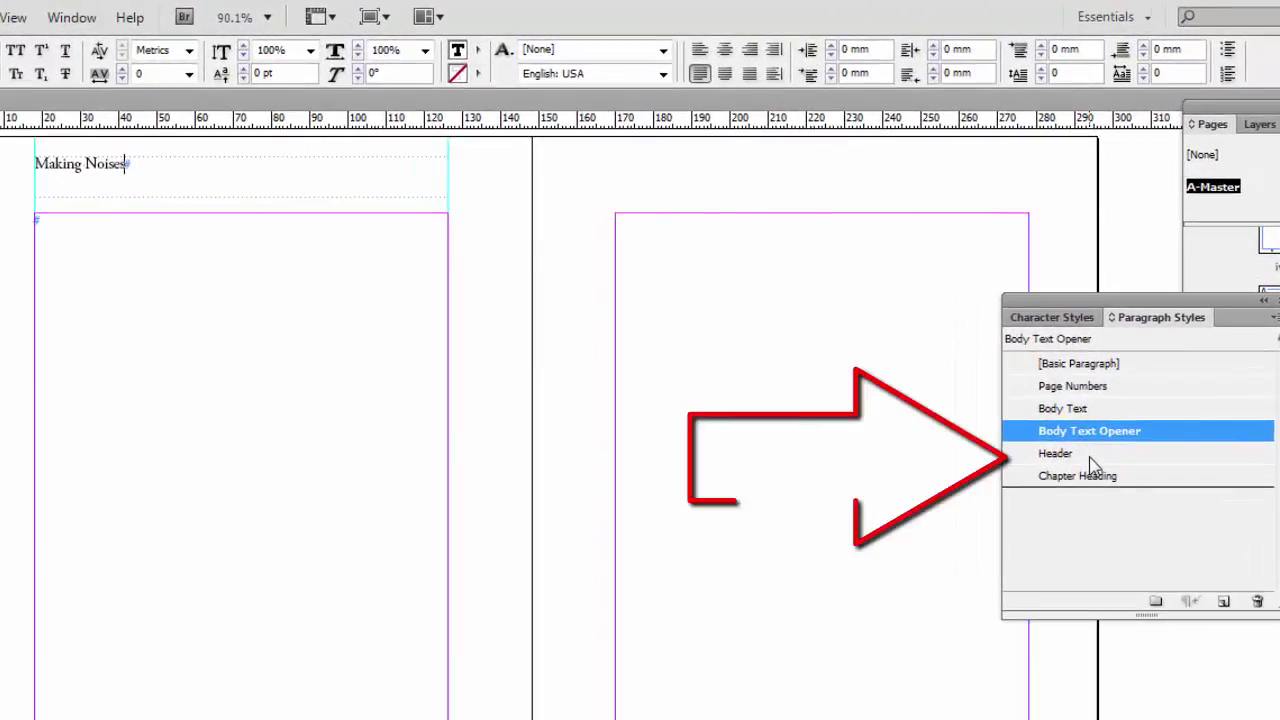
Step: Style 'Making Noises' as Header, nudge its frame lower, and copy it to the right master page
{"action": "left_click", "coordinate": [1090, 455]}
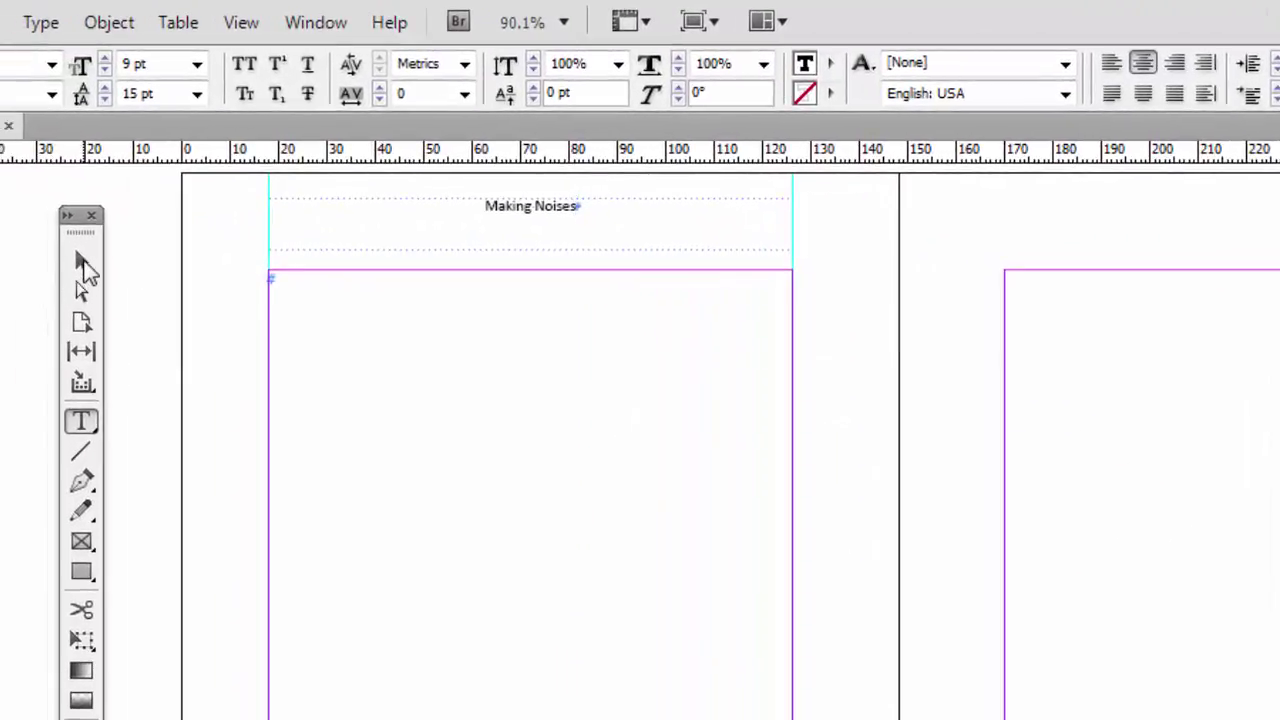
{"action": "left_click", "coordinate": [83, 263]}
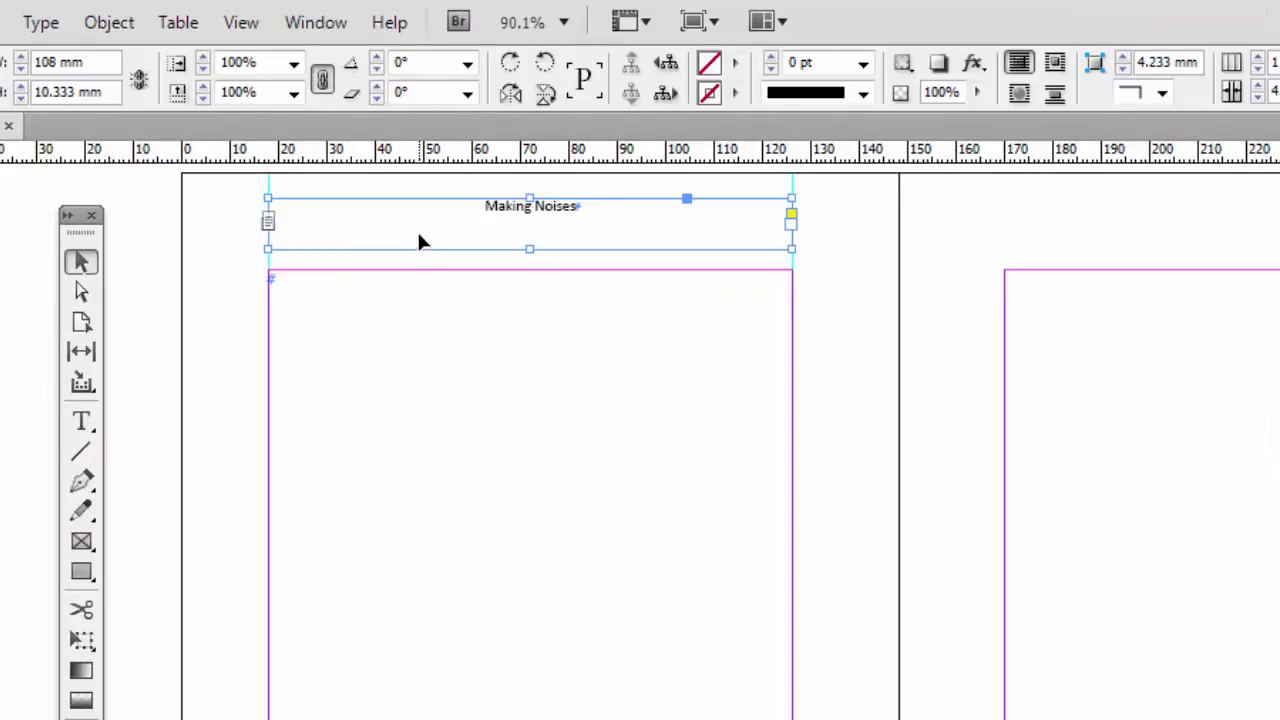
{"action": "left_click_drag", "start_coordinate": [420, 242], "coordinate": [418, 260]}
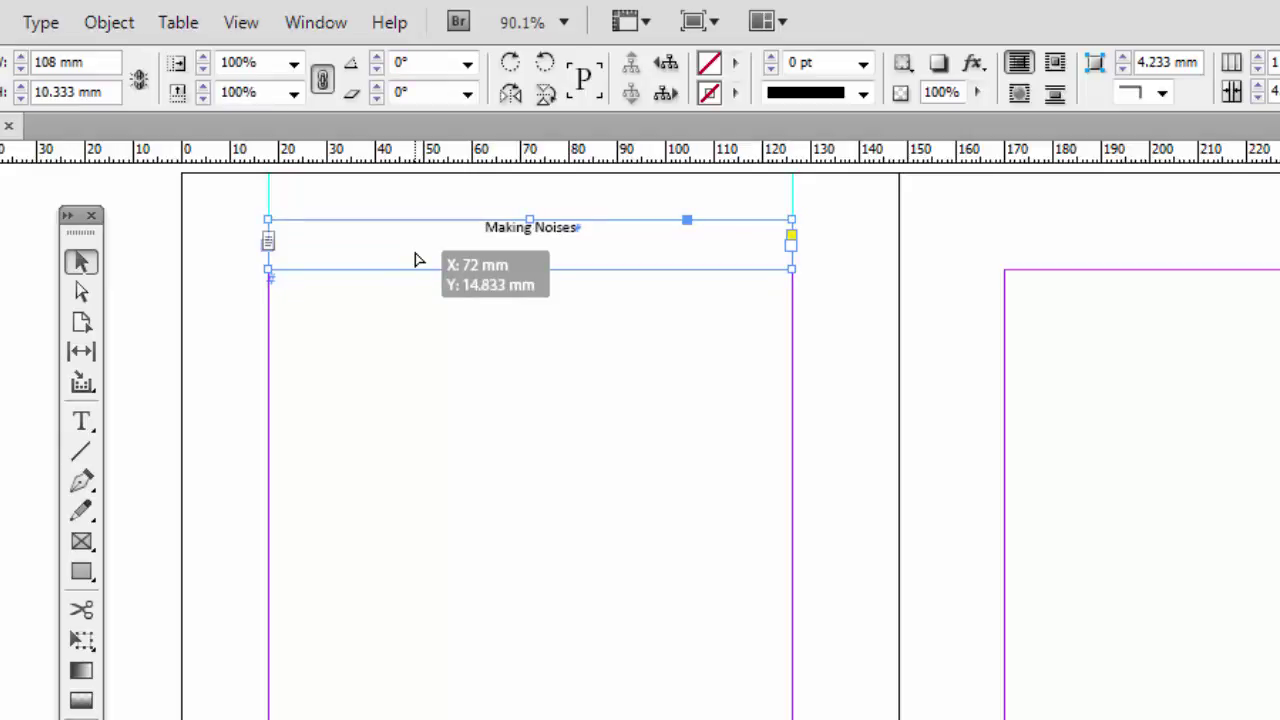
{"action": "left_click_drag", "start_coordinate": [418, 260], "coordinate": [418, 260]}
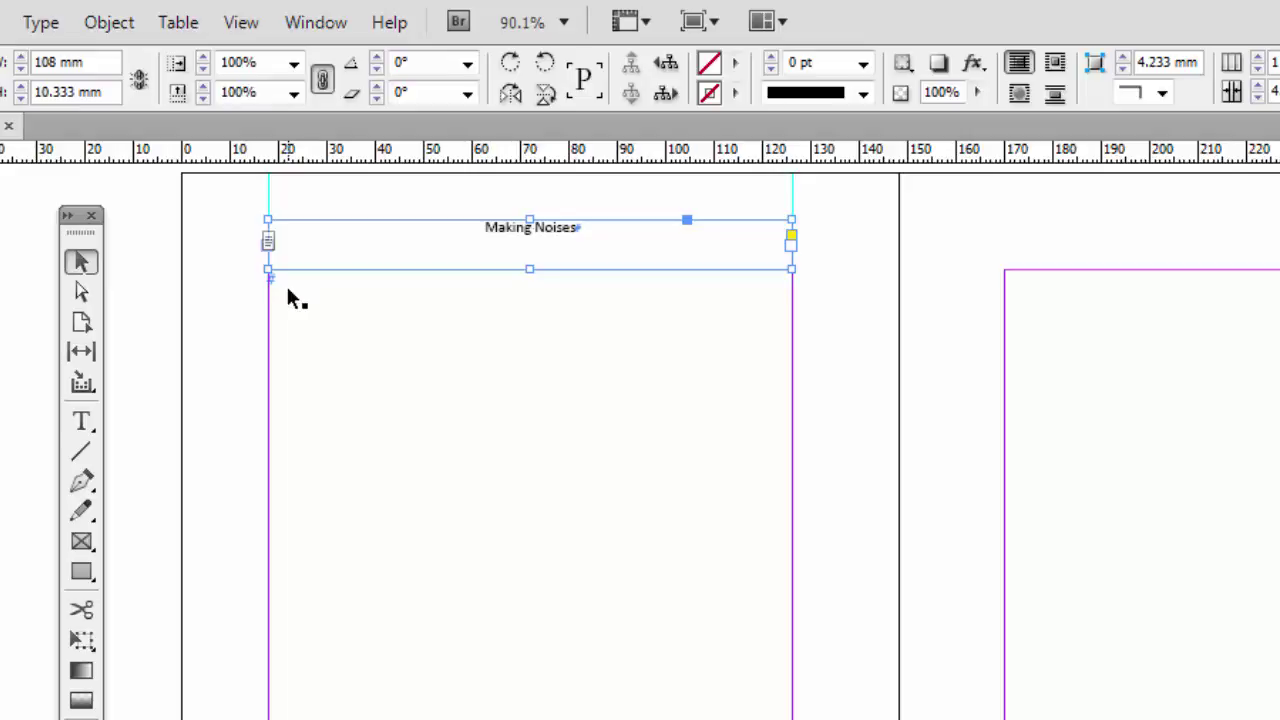
{"action": "left_click_drag", "start_coordinate": [329, 265], "coordinate": [329, 265]}
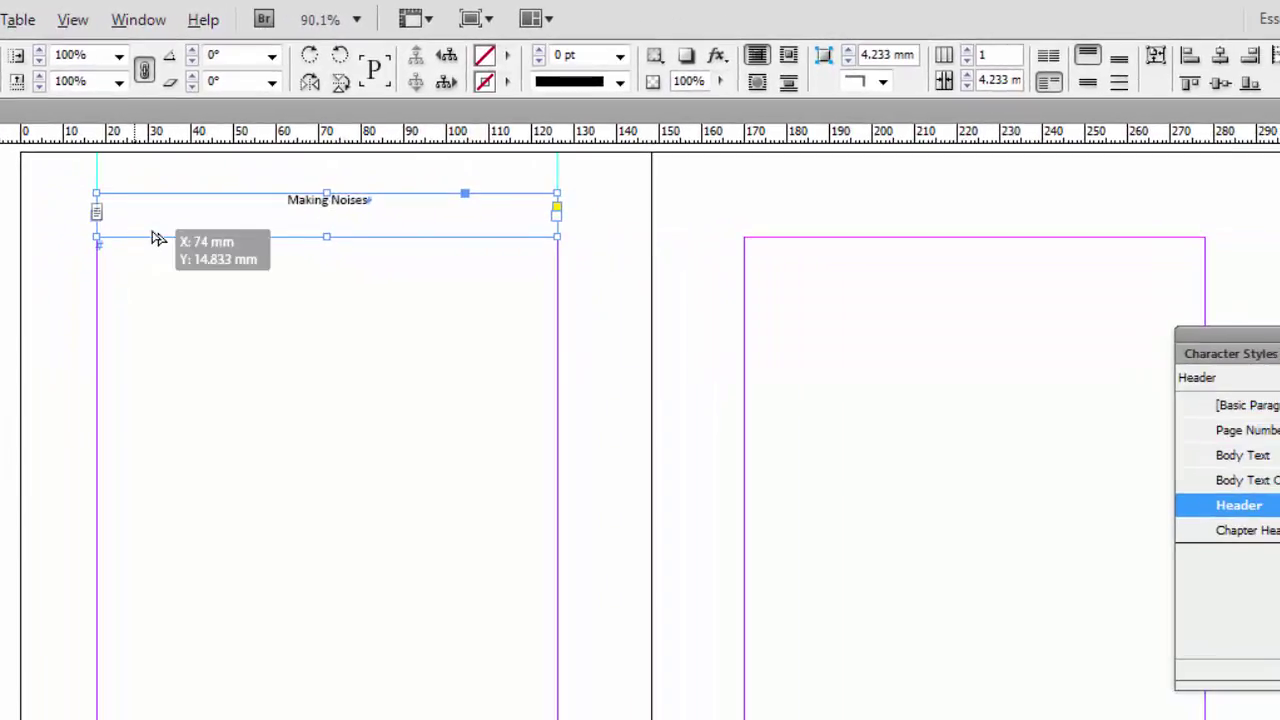
{"action": "left_click_drag", "start_coordinate": [155, 238], "coordinate": [783, 210]}
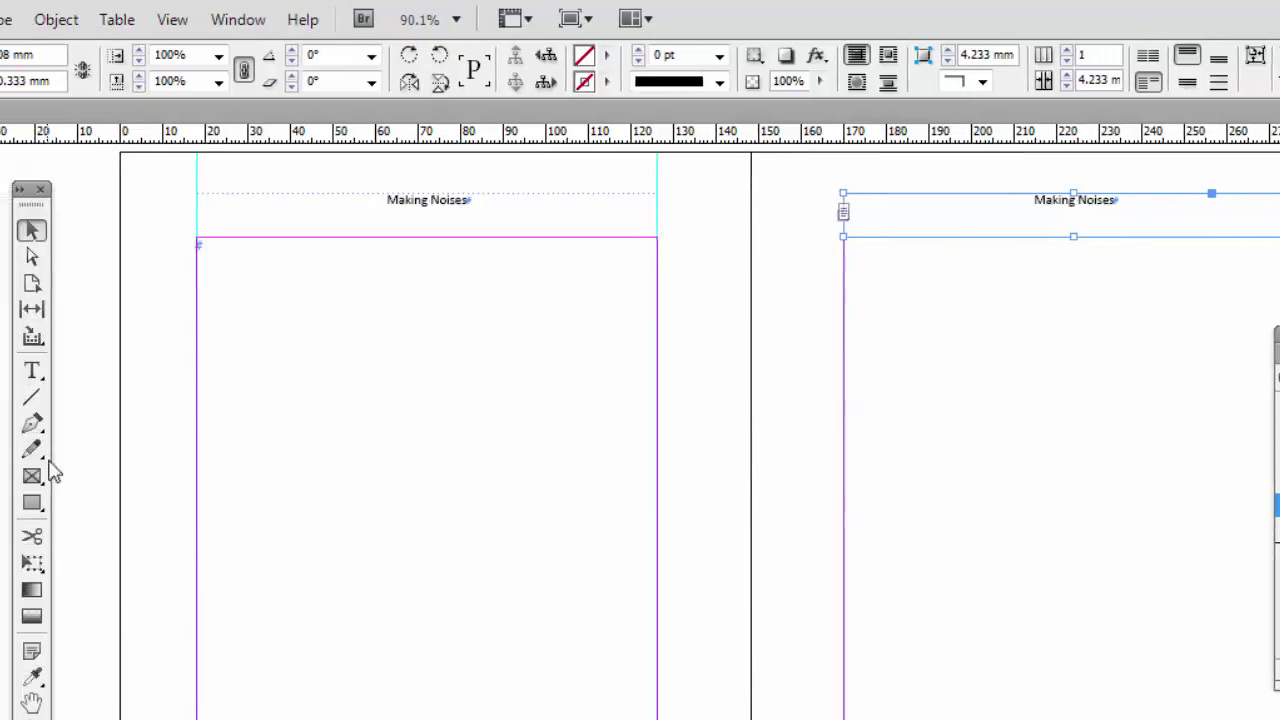
Step: Replace 'Making Noises' in the right-hand header frame with the author's name
{"action": "left_click", "coordinate": [53, 372]}
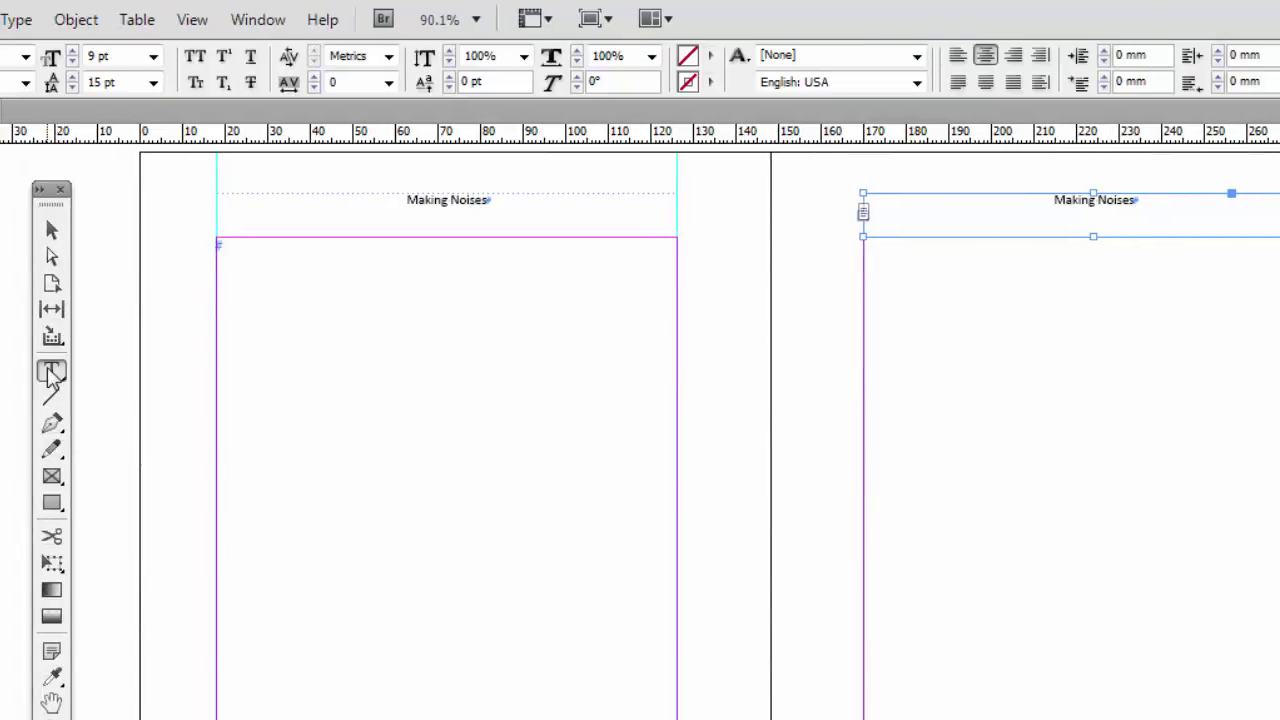
{"action": "left_click", "coordinate": [1136, 200]}
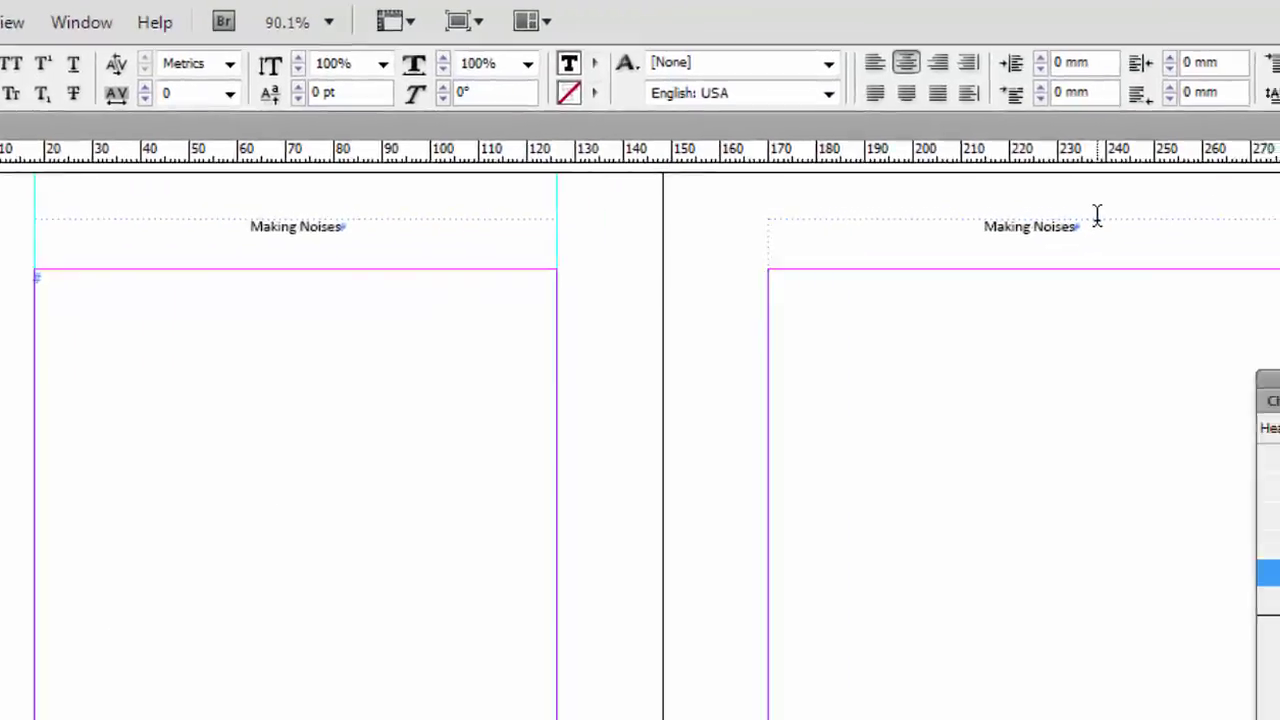
{"action": "key", "text": "BackSpace"}
{"action": "key", "text": "BackSpace"}
{"action": "key", "text": "BackSpace"}
{"action": "key", "text": "BackSpace"}
{"action": "key", "text": "BackSpace"}
{"action": "key", "text": "BackSpace"}
{"action": "key", "text": "BackSpace"}
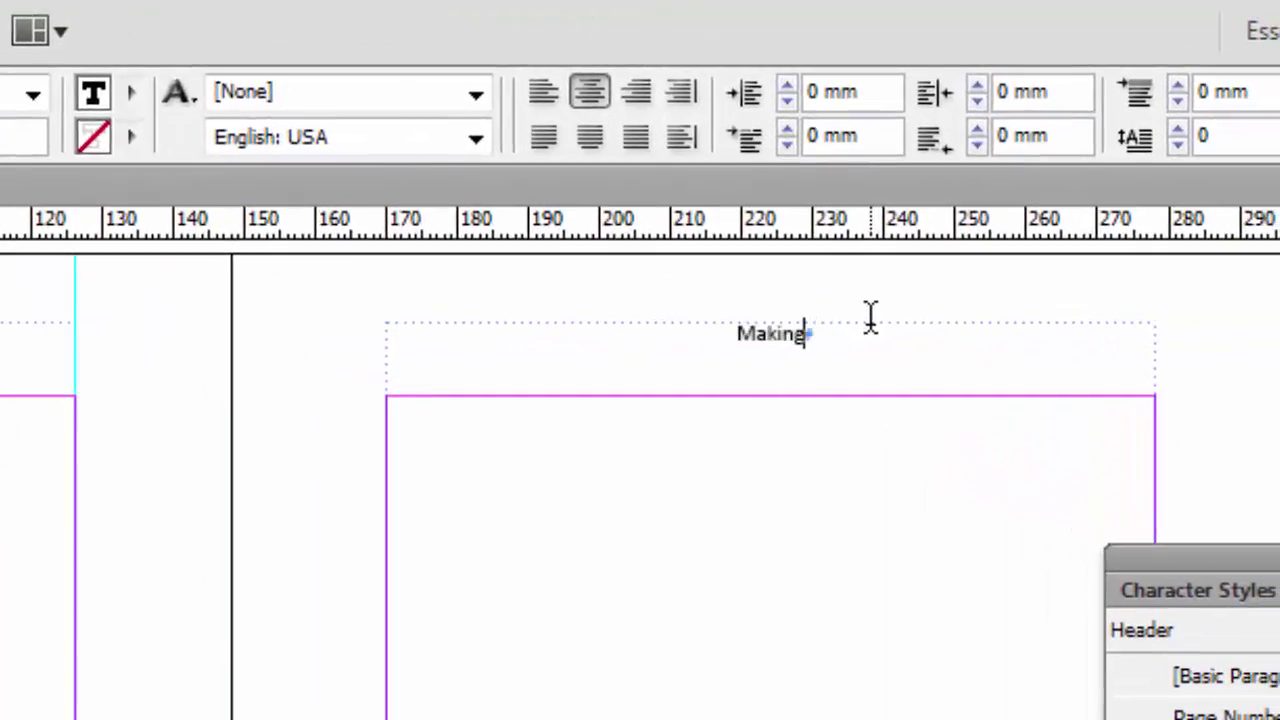
{"action": "key", "text": "BackSpace"}
{"action": "key", "text": "BackSpace"}
{"action": "key", "text": "BackSpace"}
{"action": "key", "text": "BackSpace"}
{"action": "key", "text": "BackSpace"}
{"action": "key", "text": "BackSpace"}
{"action": "type", "text": "Euan Mitchell"}
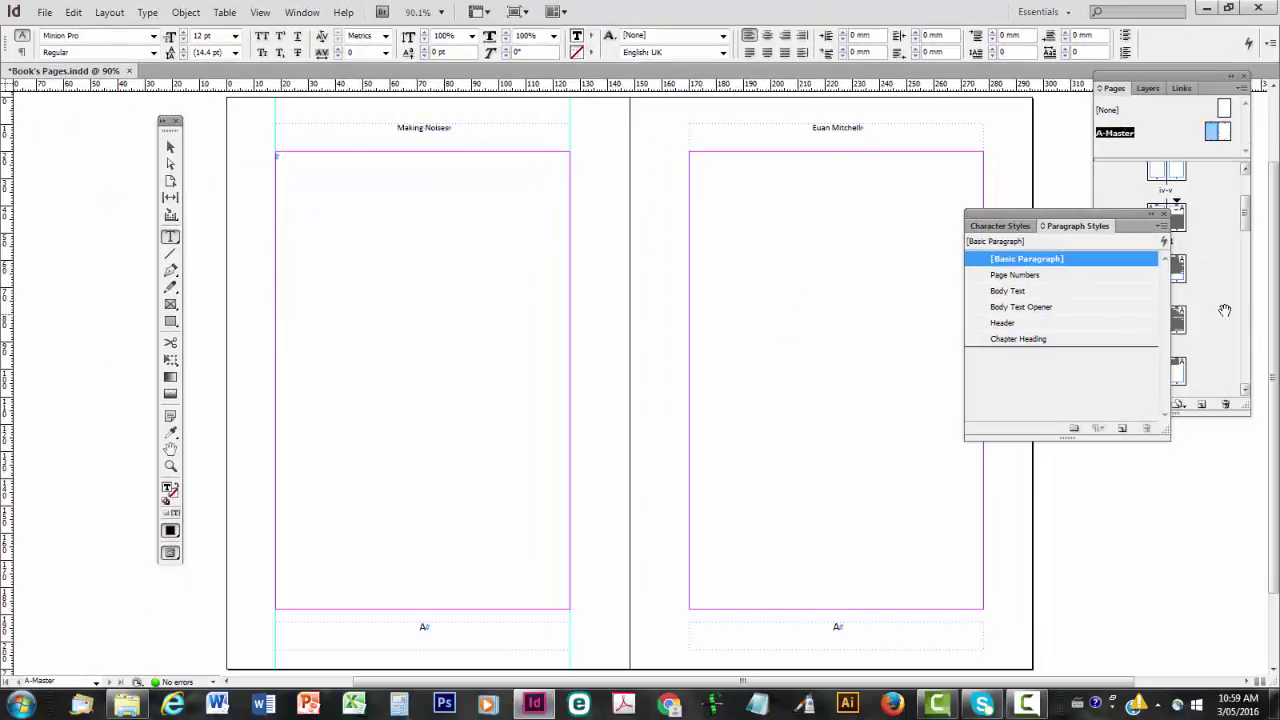
{"action": "left_click", "coordinate": [1222, 306]}
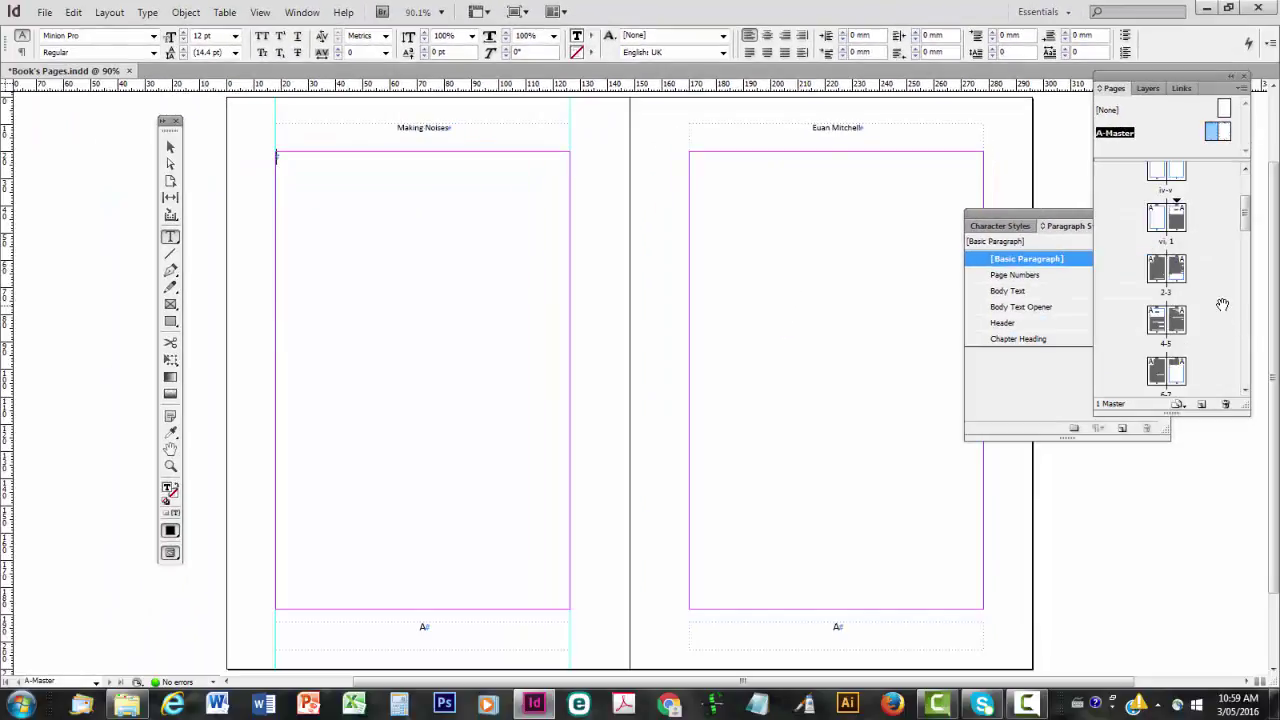
Step: Go to body spread 2–3 and pan across it to check the running heads
{"action": "double_click", "coordinate": [1158, 270]}
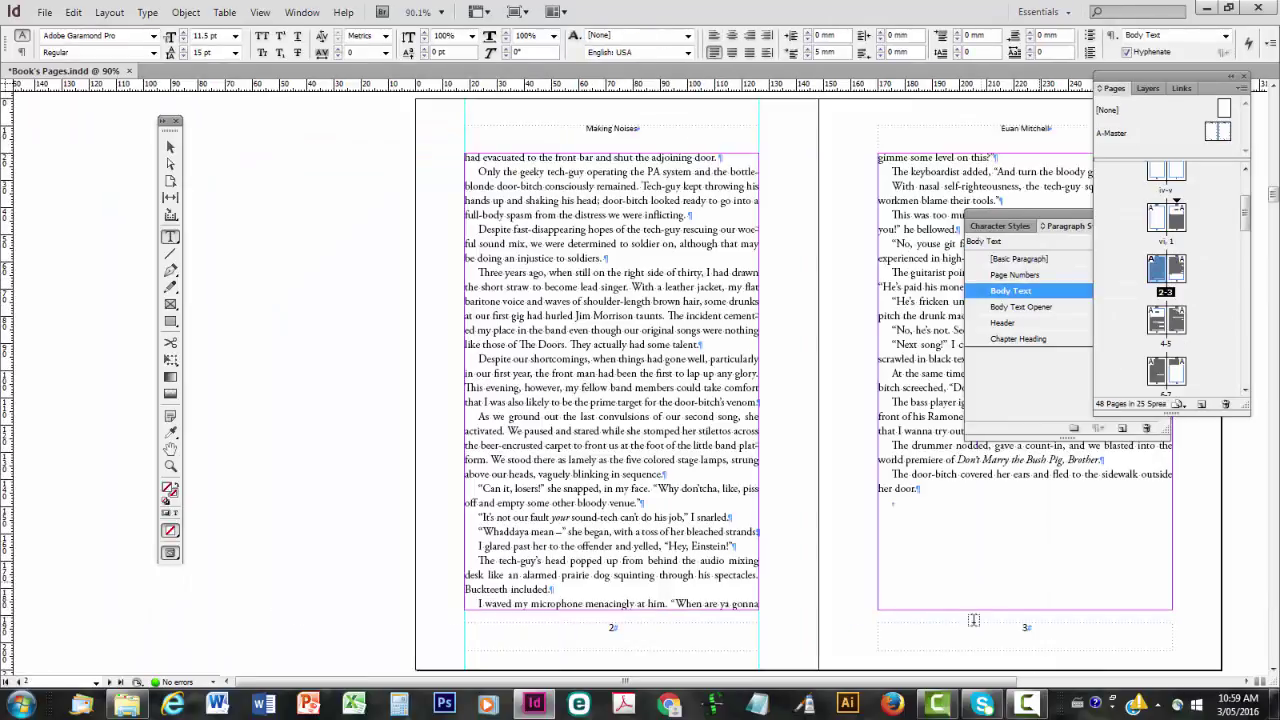
{"action": "left_click_drag", "start_coordinate": [757, 682], "coordinate": [855, 682]}
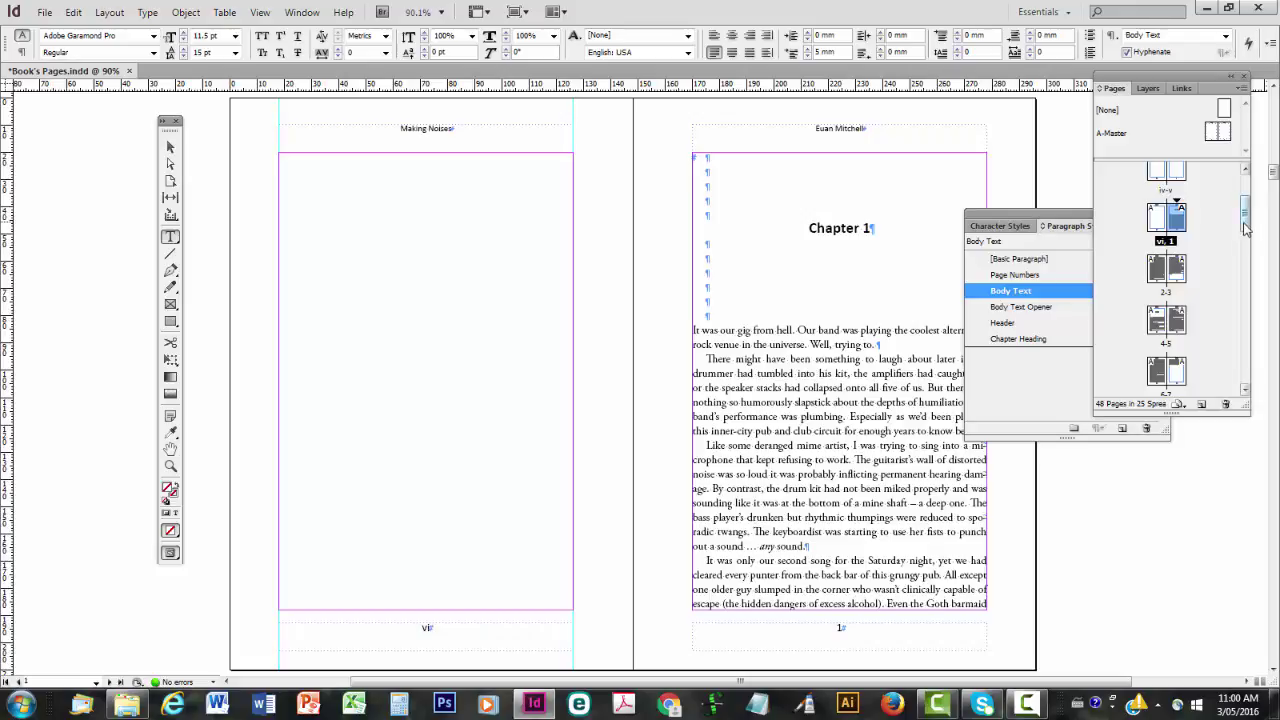
Step: Apply the [None] master to preliminary pages i, ii and iii
{"action": "left_click_drag", "start_coordinate": [1245, 228], "coordinate": [1246, 212]}
{"action": "double_click", "coordinate": [1177, 193]}
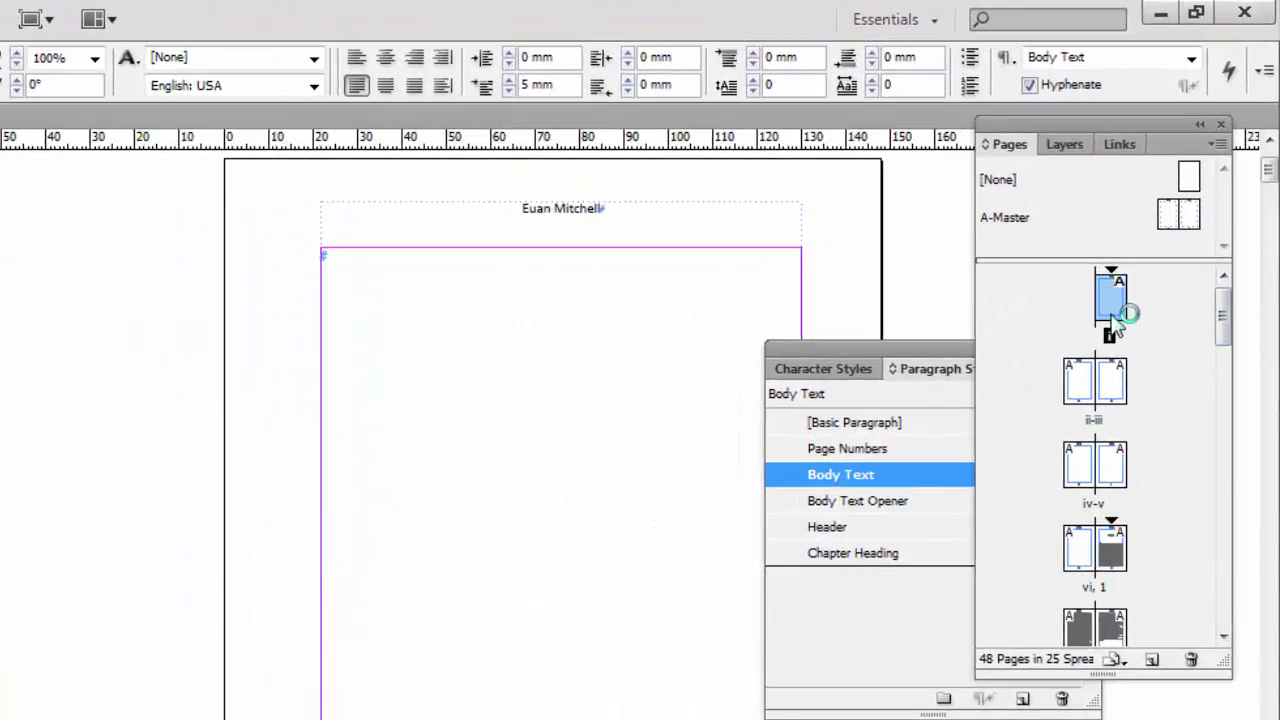
{"action": "left_click", "coordinate": [1189, 183]}
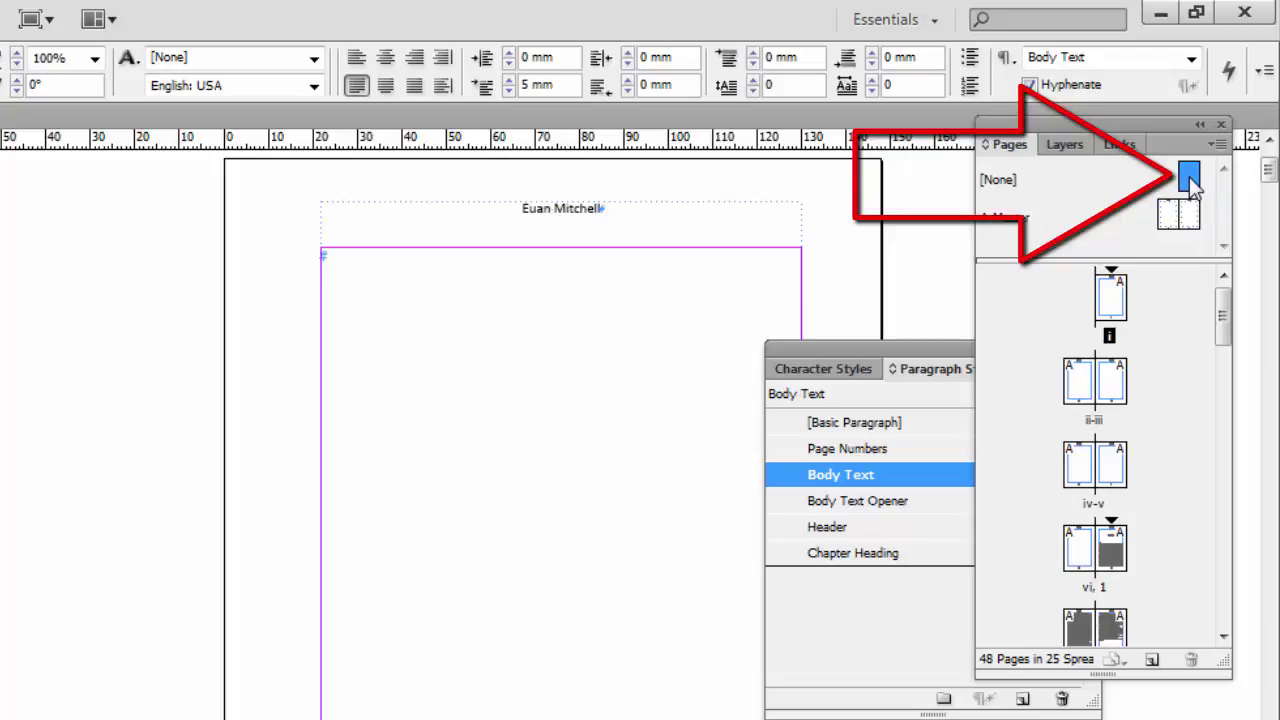
{"action": "mouse_move", "coordinate": [1190, 184]}
{"action": "left_mouse_down"}
{"action": "mouse_move", "coordinate": [1122, 305]}
{"action": "mouse_move", "coordinate": [1178, 203]}
{"action": "left_mouse_up"}
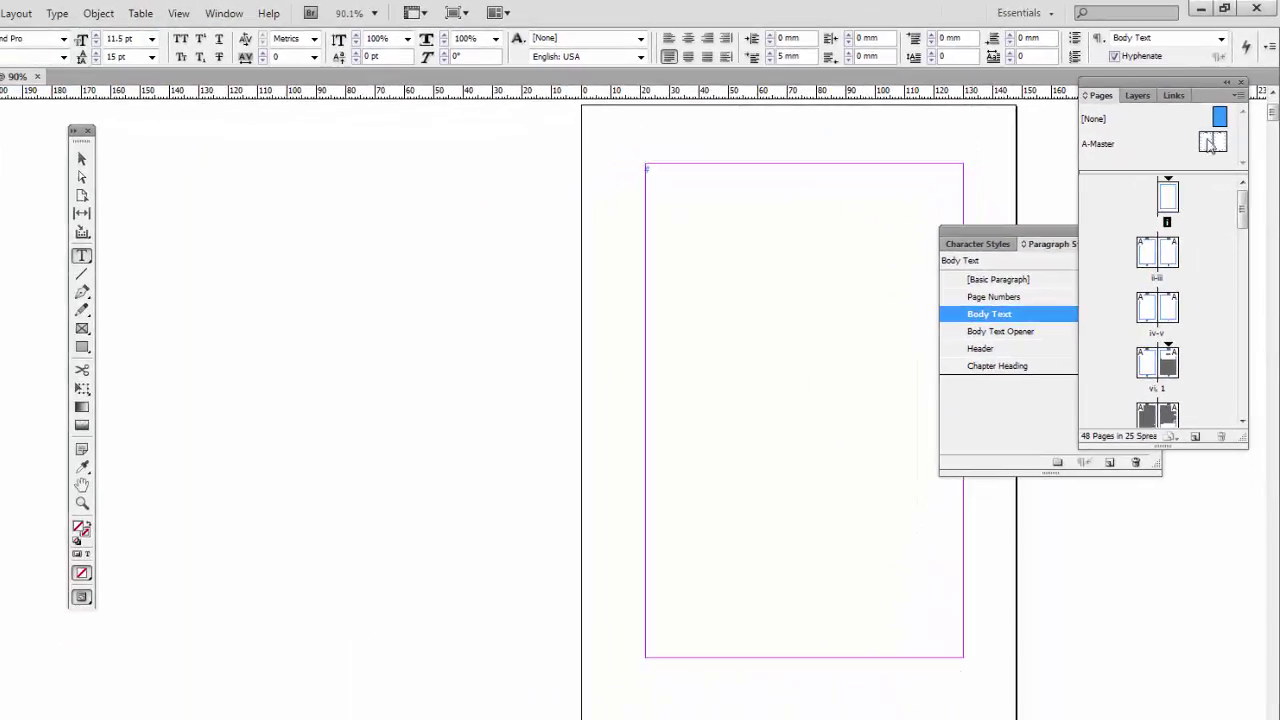
{"action": "double_click", "coordinate": [1177, 199]}
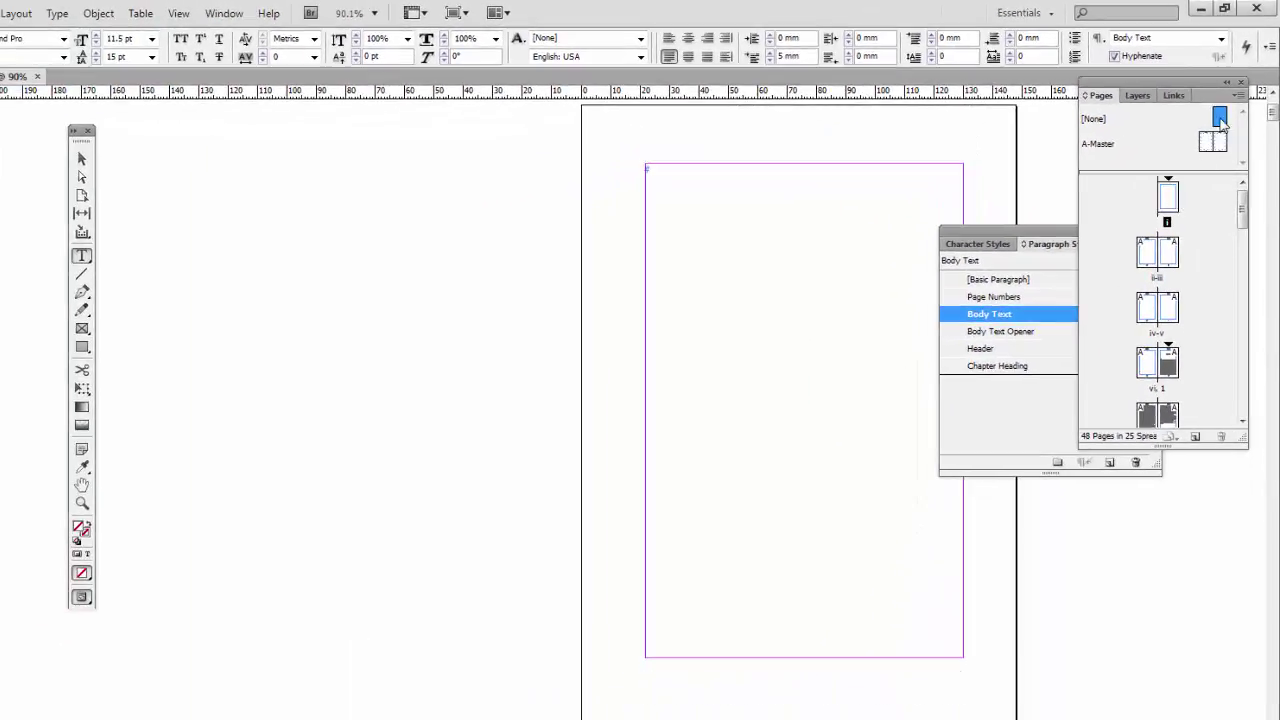
{"action": "double_click", "coordinate": [1146, 256]}
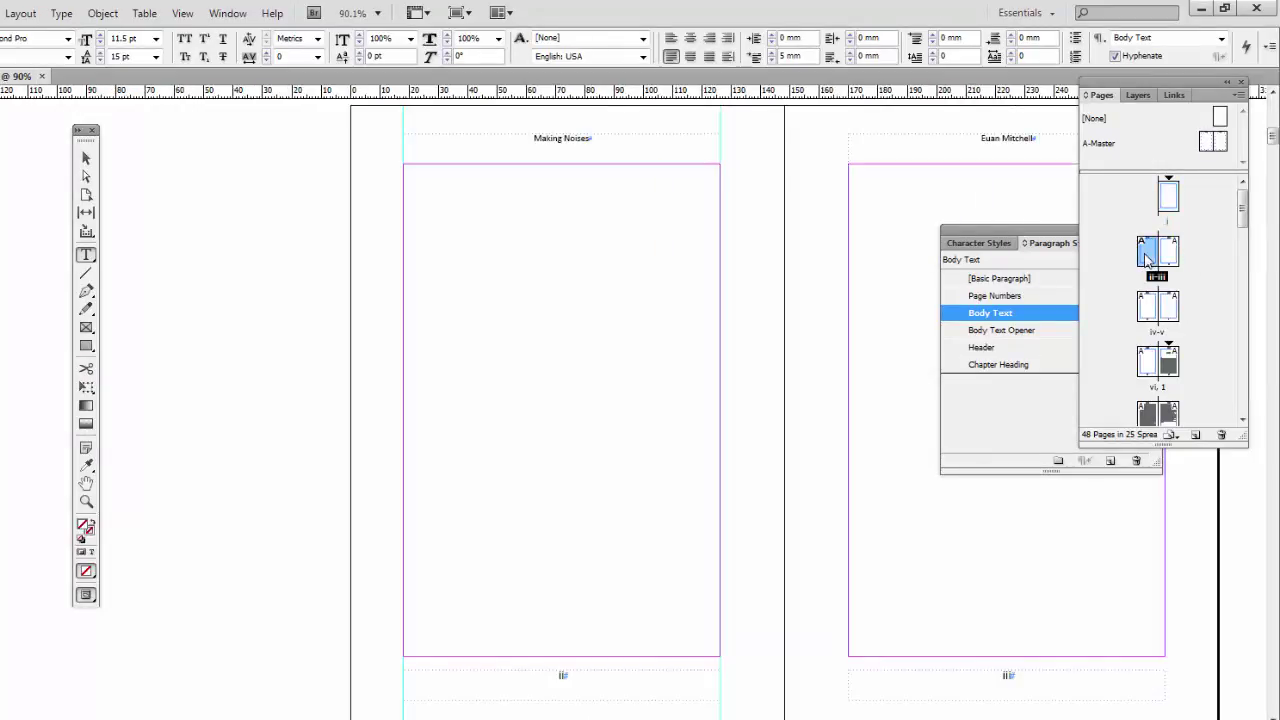
{"action": "left_click", "coordinate": [1220, 117]}
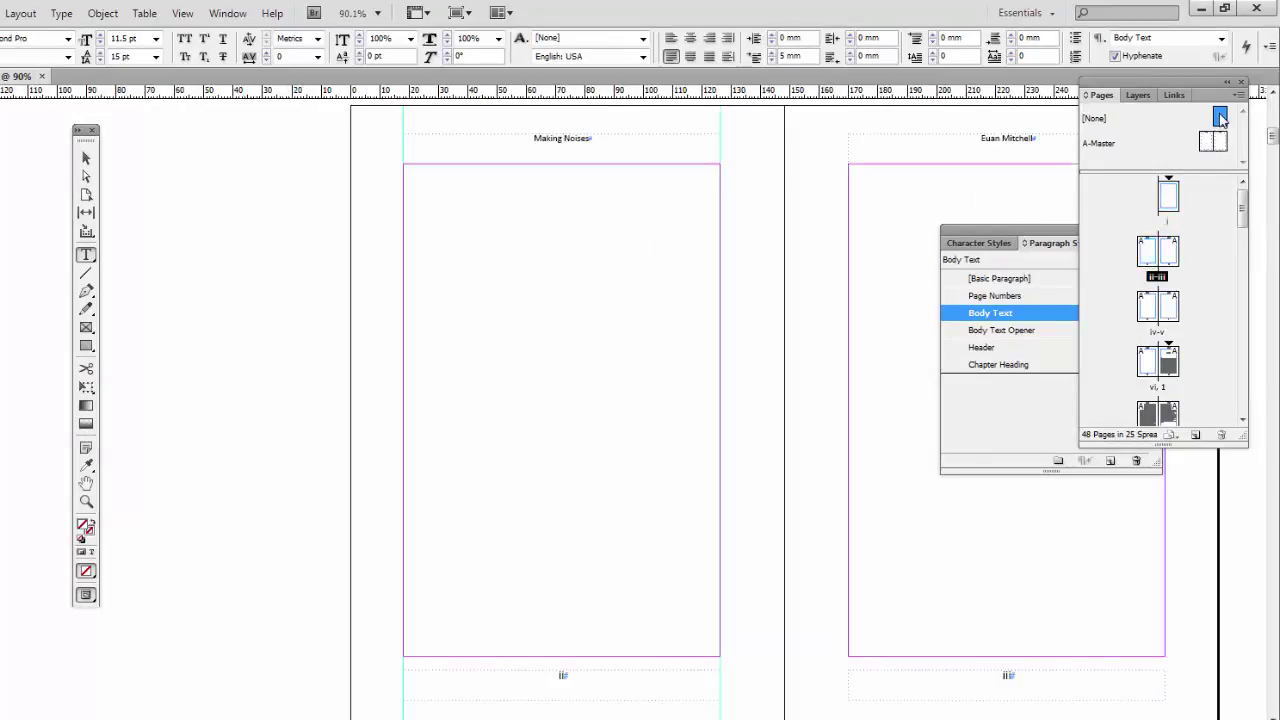
{"action": "left_click_drag", "start_coordinate": [1220, 117], "coordinate": [1155, 247]}
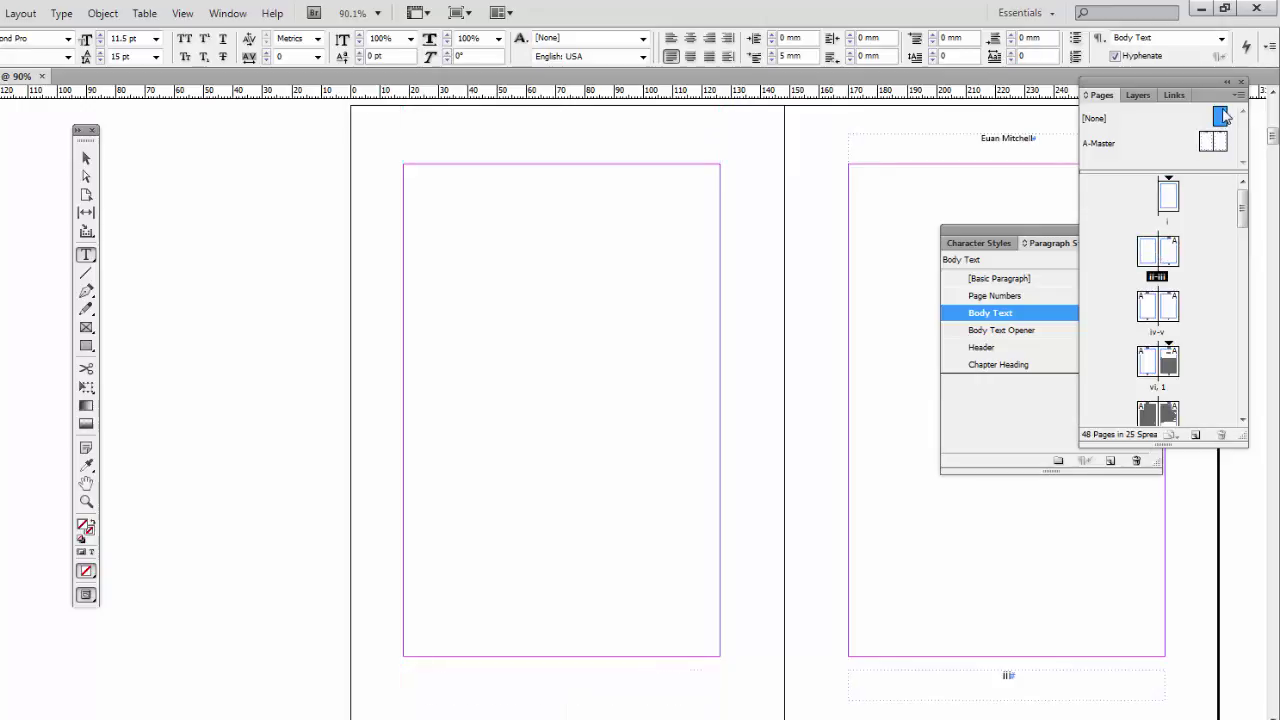
{"action": "mouse_move", "coordinate": [1222, 117]}
{"action": "left_mouse_down"}
{"action": "mouse_move", "coordinate": [1208, 206]}
{"action": "mouse_move", "coordinate": [1178, 248]}
{"action": "left_mouse_up"}
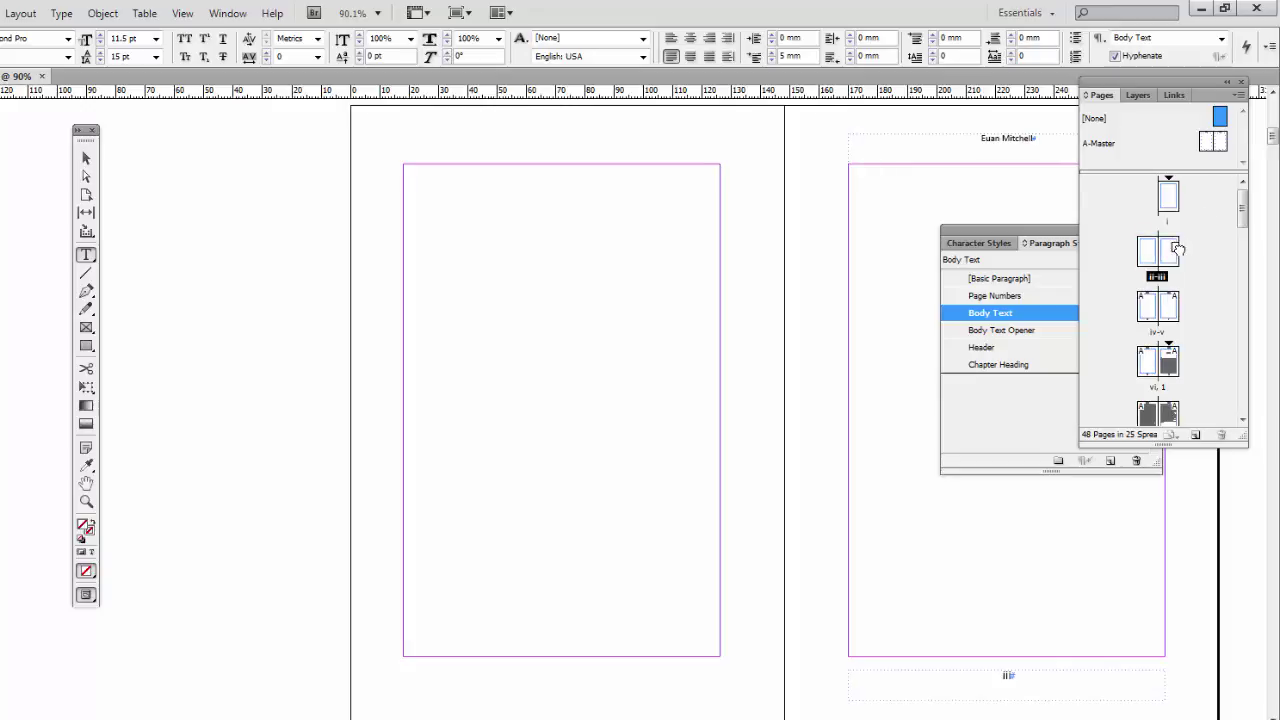
Step: Create a two-page master with prefix B based on A-Master
{"action": "double_click", "coordinate": [1147, 313]}
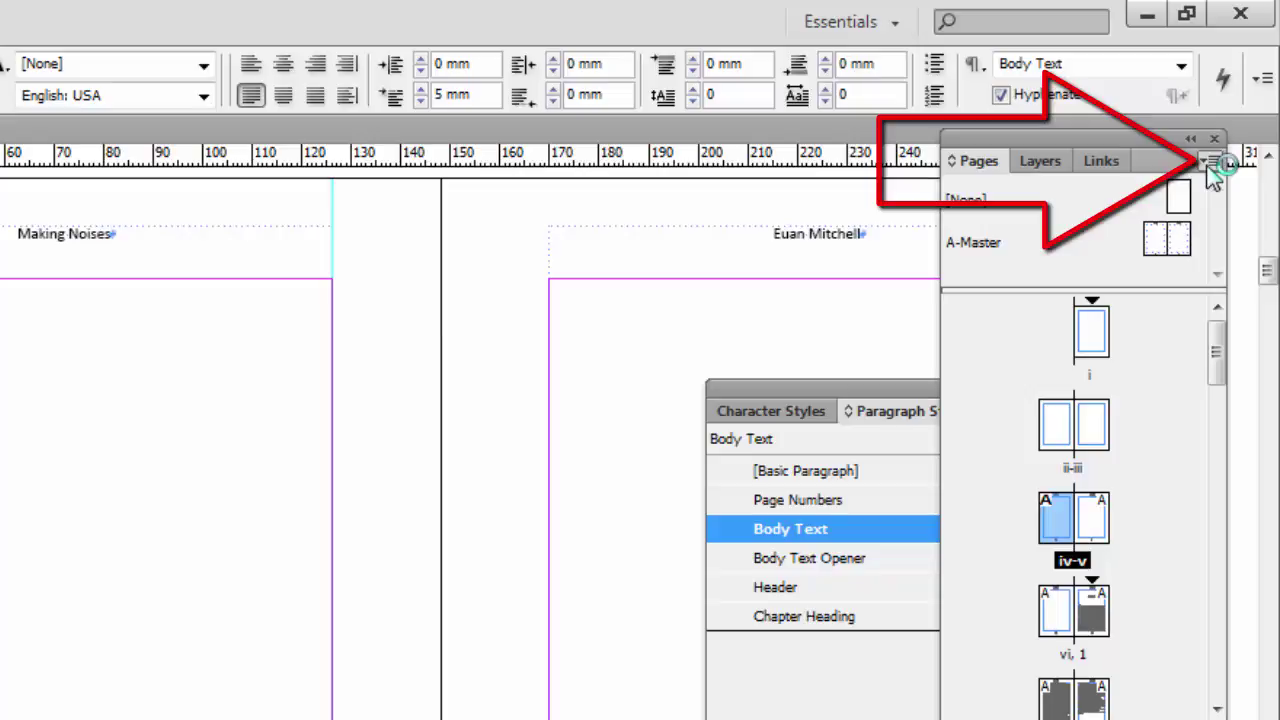
{"action": "left_click", "coordinate": [1210, 165]}
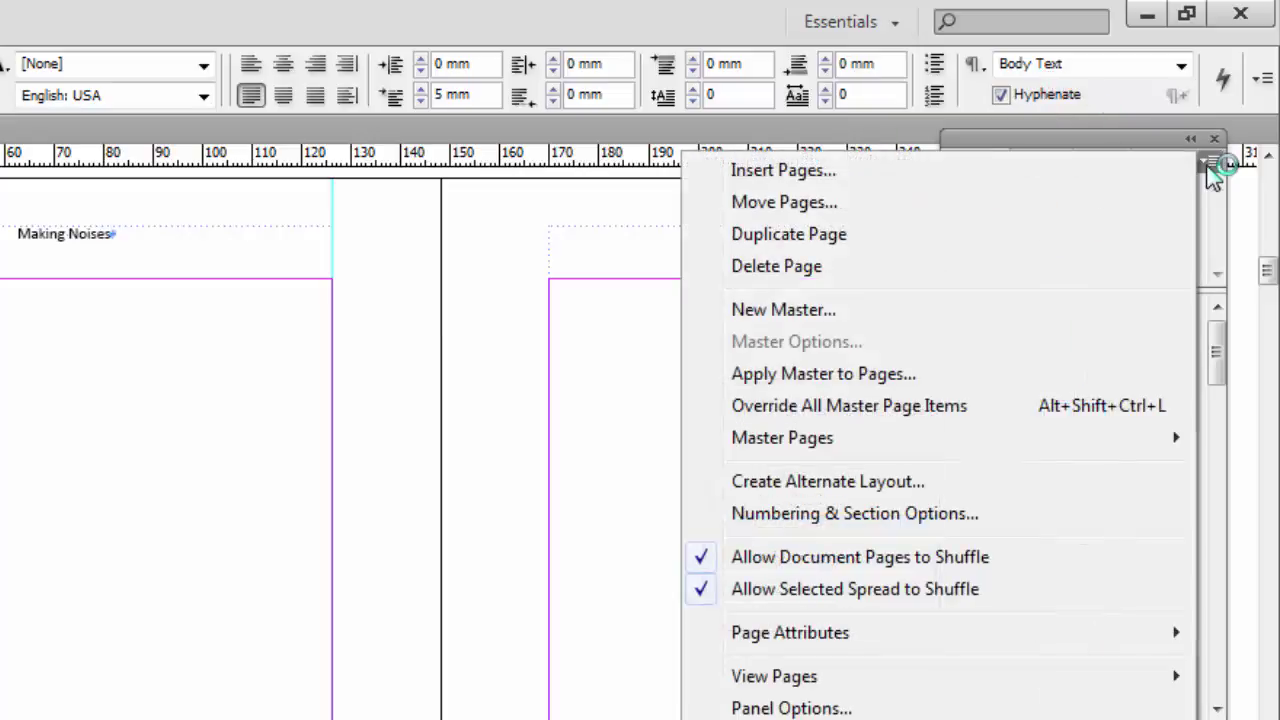
{"action": "left_click", "coordinate": [1014, 316]}
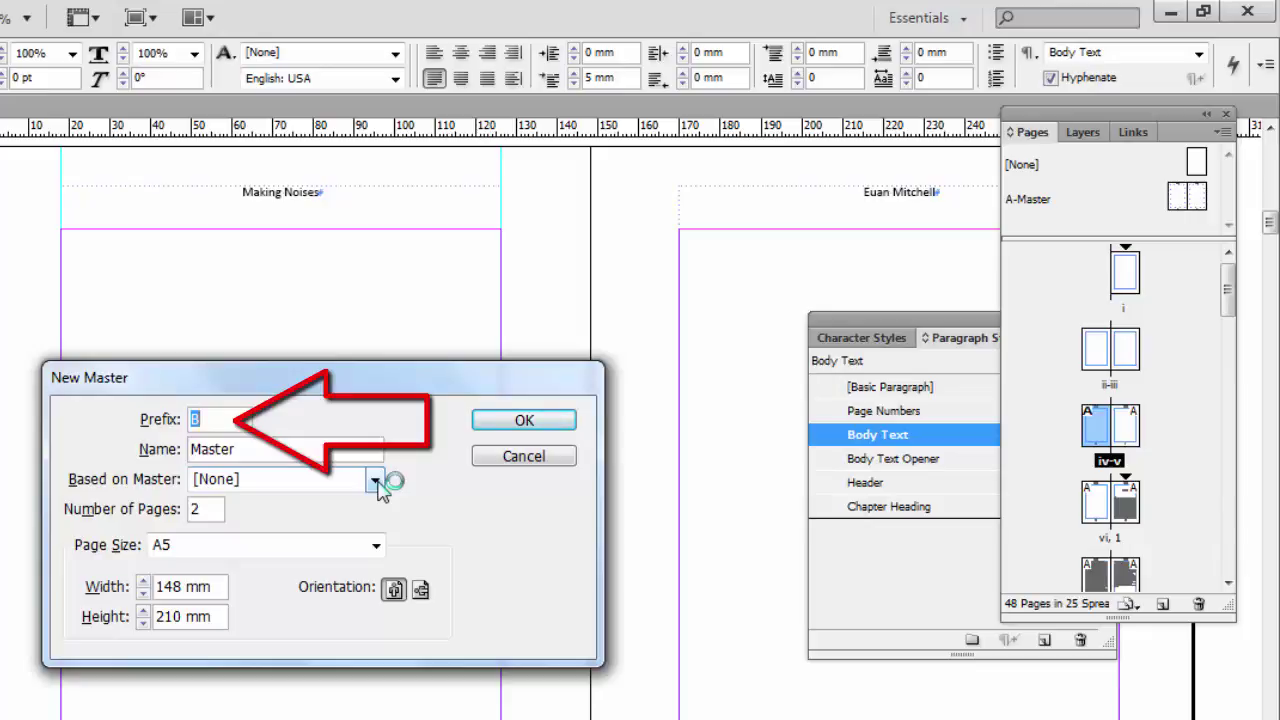
{"action": "left_click", "coordinate": [378, 480]}
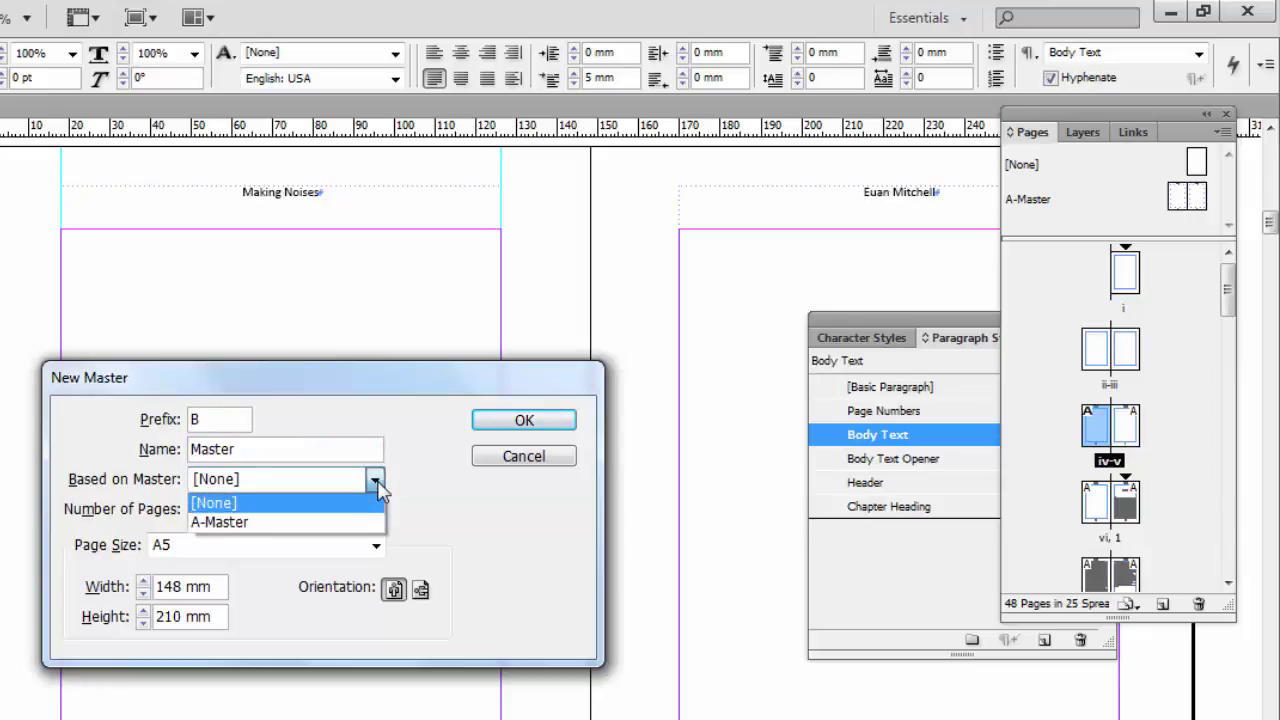
{"action": "left_click", "coordinate": [304, 526]}
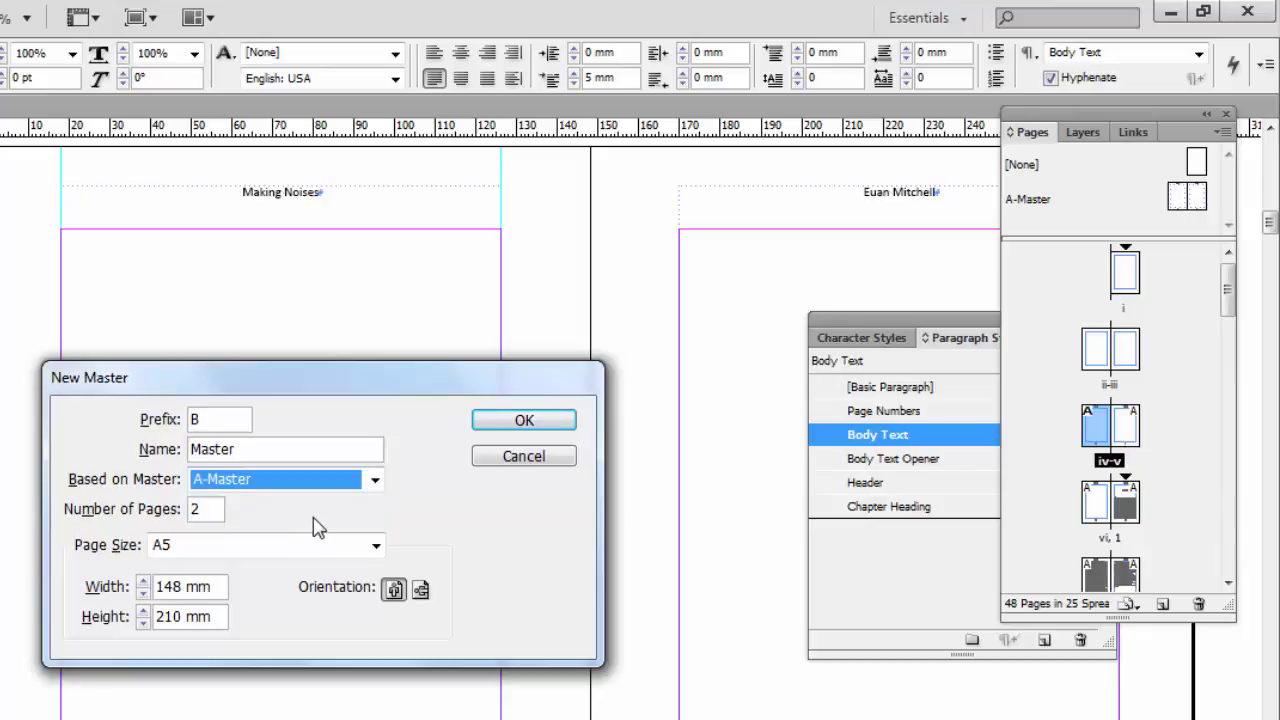
{"action": "left_click", "coordinate": [524, 422]}
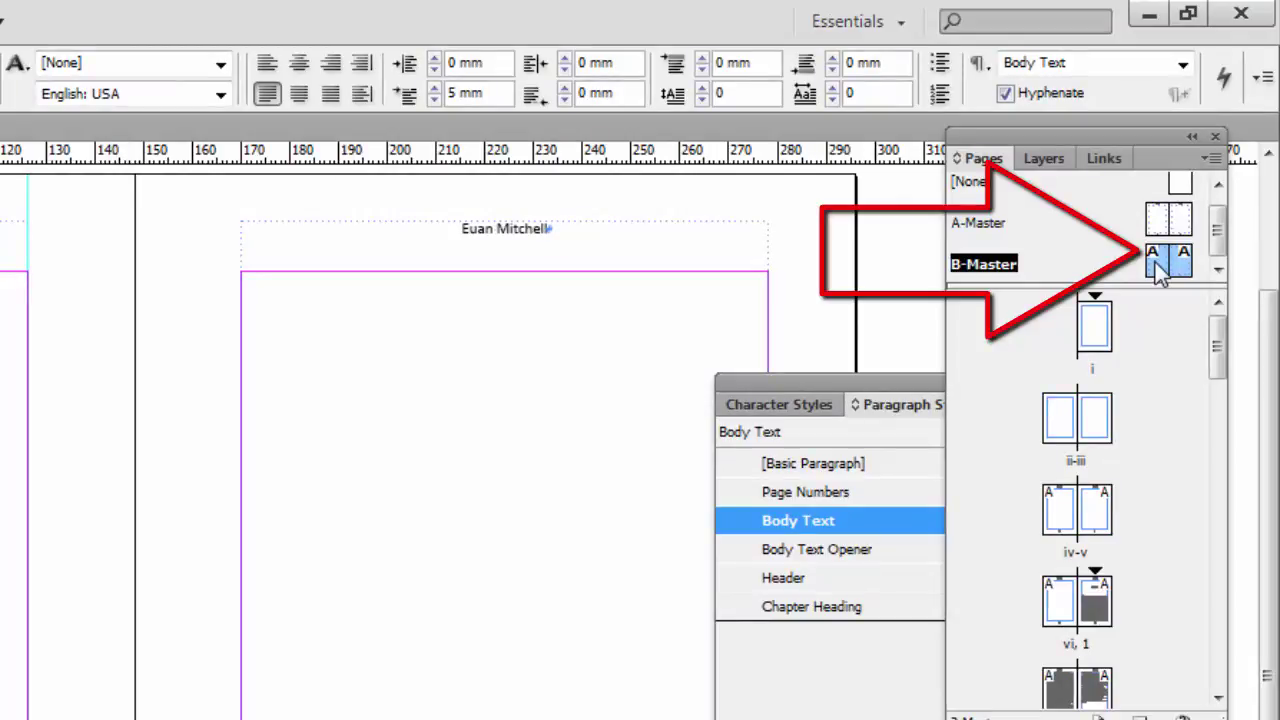
Step: Put B-Master on front-matter page iv in place of A-Master
{"action": "left_click_drag", "start_coordinate": [1155, 262], "coordinate": [1058, 499]}
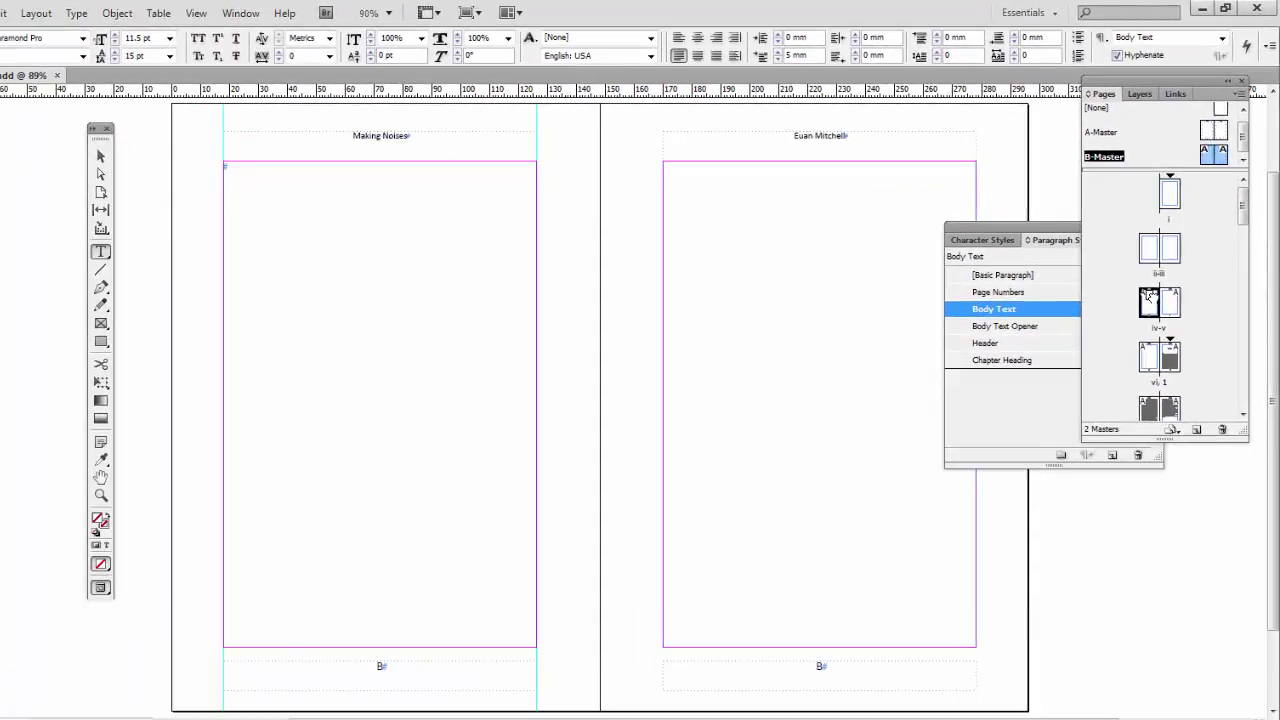
{"action": "left_click_drag", "start_coordinate": [1148, 296], "coordinate": [1157, 298]}
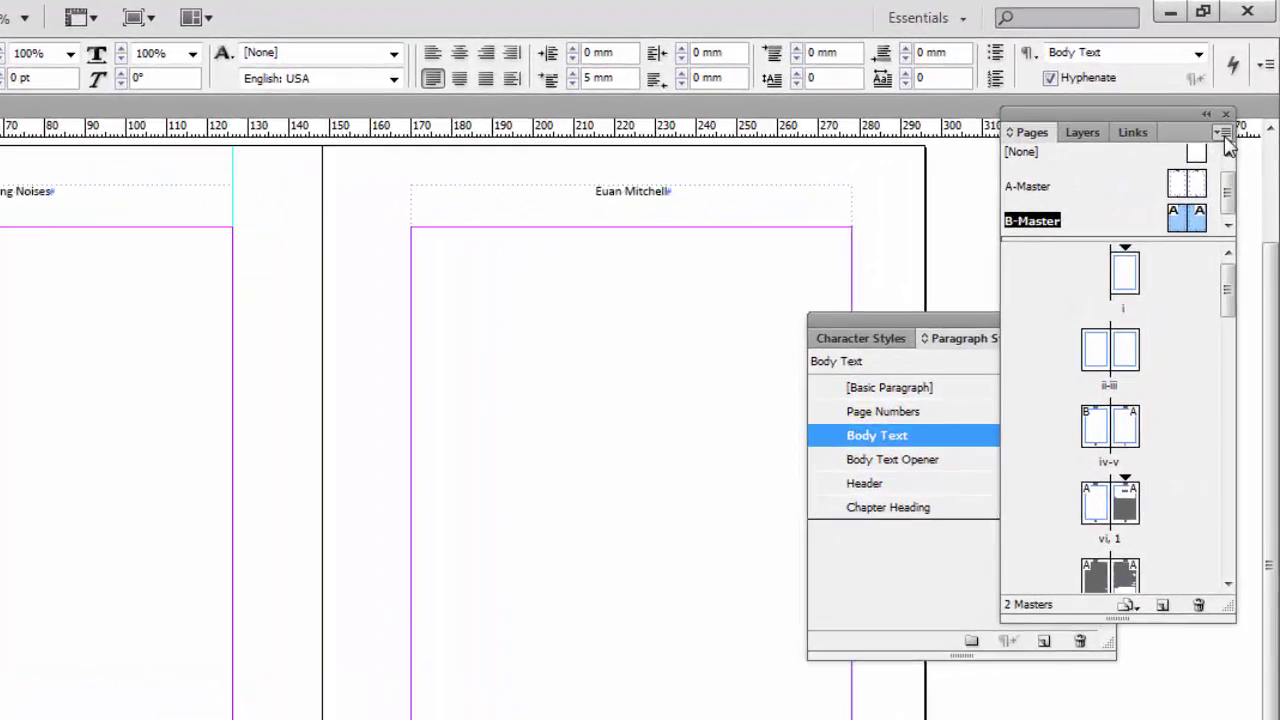
Step: Delete the 'Making Noises' and 'Euan Mitchell' header frames from the B-Master spread
{"action": "left_click", "coordinate": [1224, 133]}
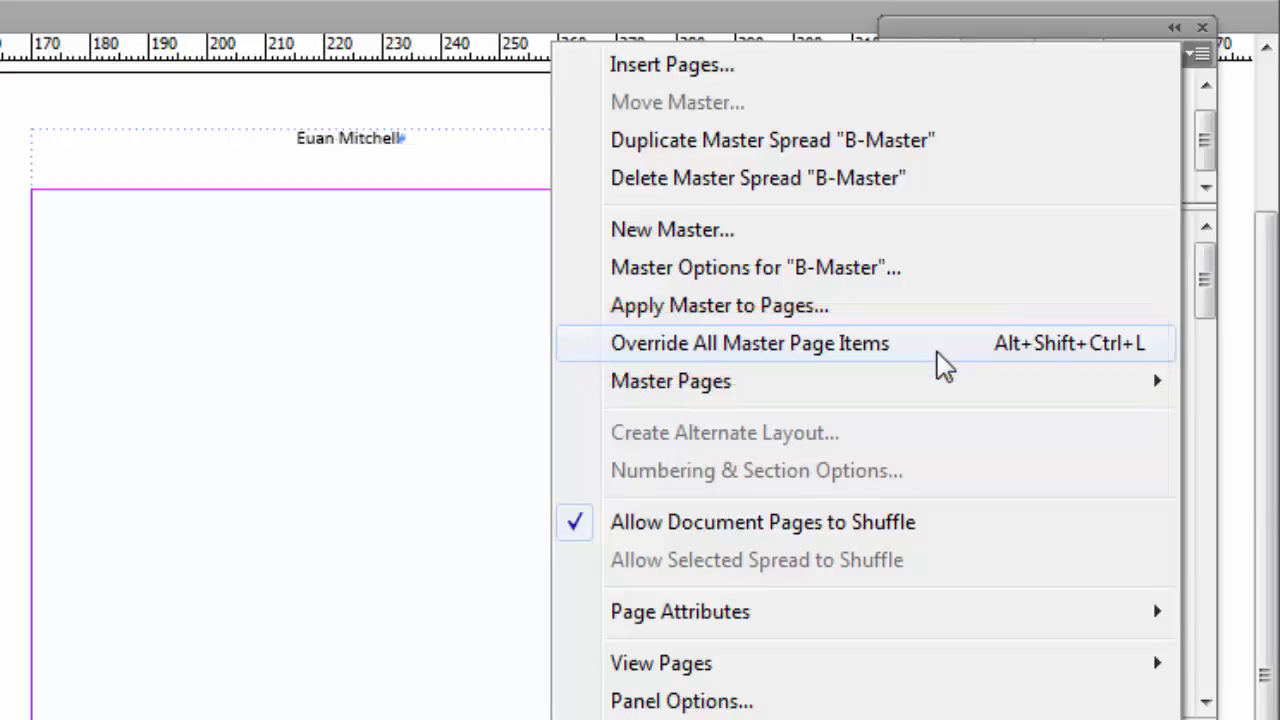
{"action": "key", "text": "Escape"}
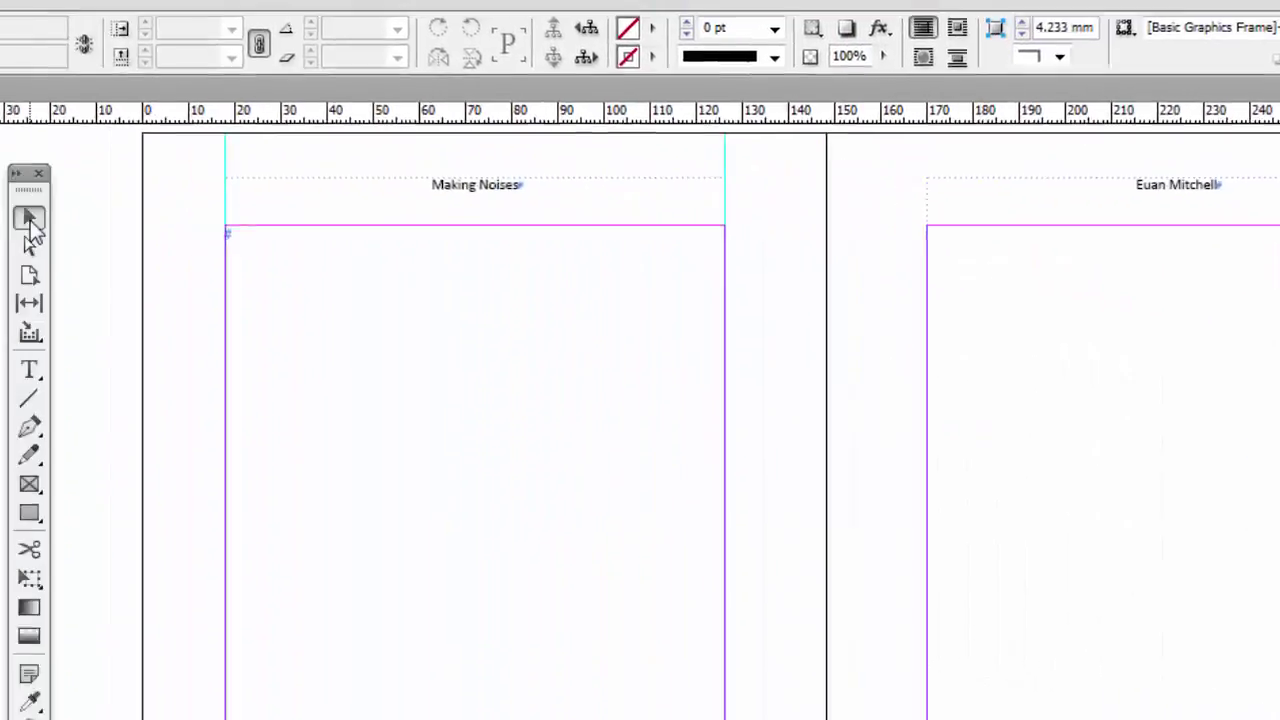
{"action": "left_click", "coordinate": [635, 224], "text": "ctrl+shift"}
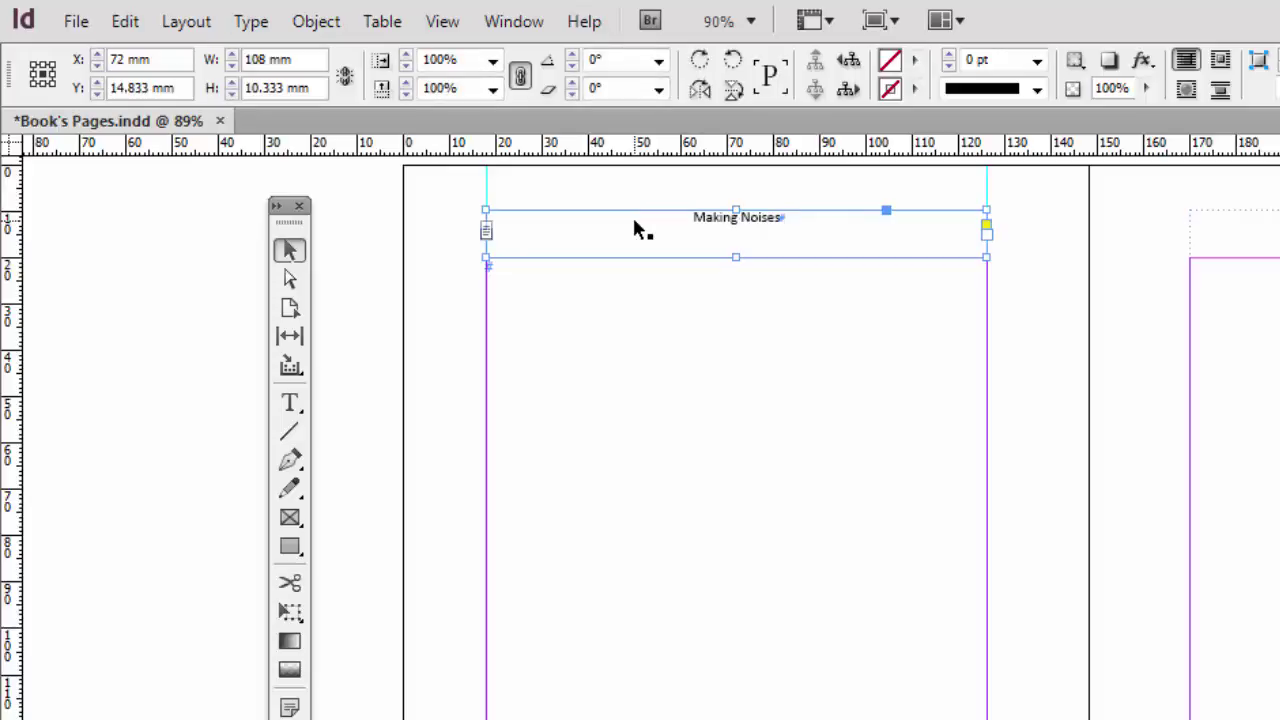
{"action": "key", "text": "Delete"}
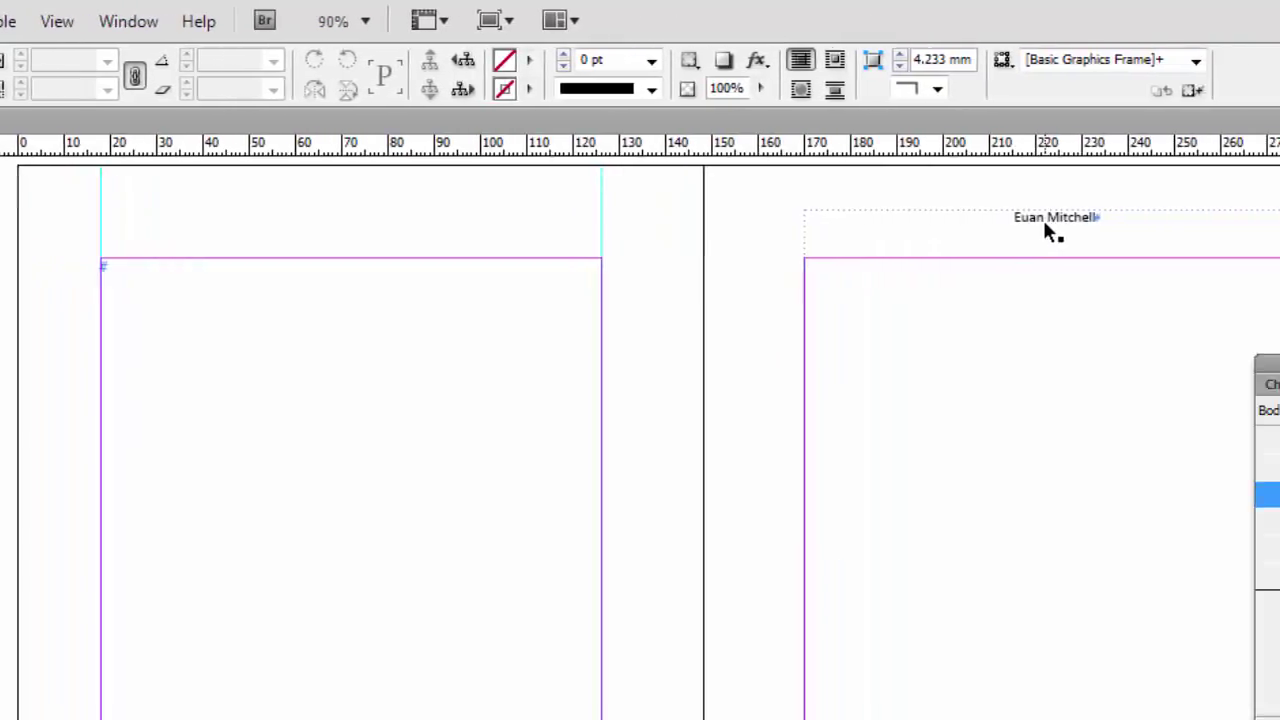
{"action": "left_click", "coordinate": [1025, 225], "text": "ctrl+shift"}
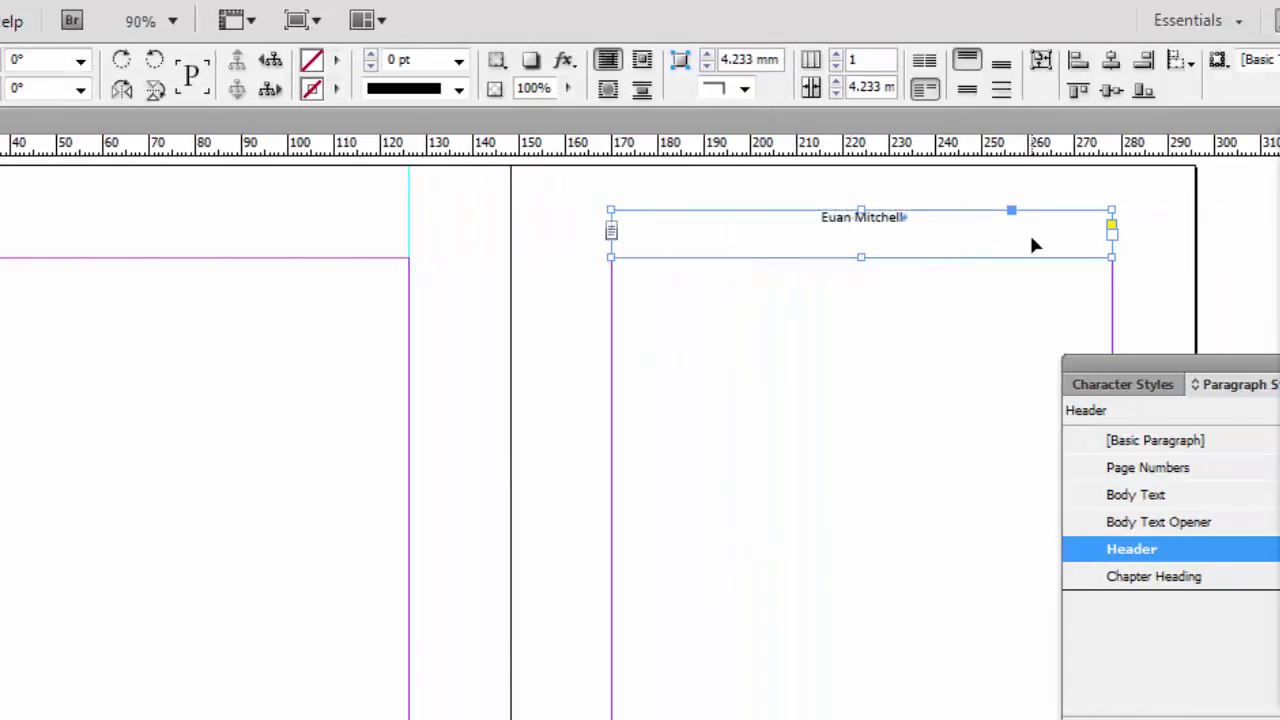
{"action": "key", "text": "Delete"}
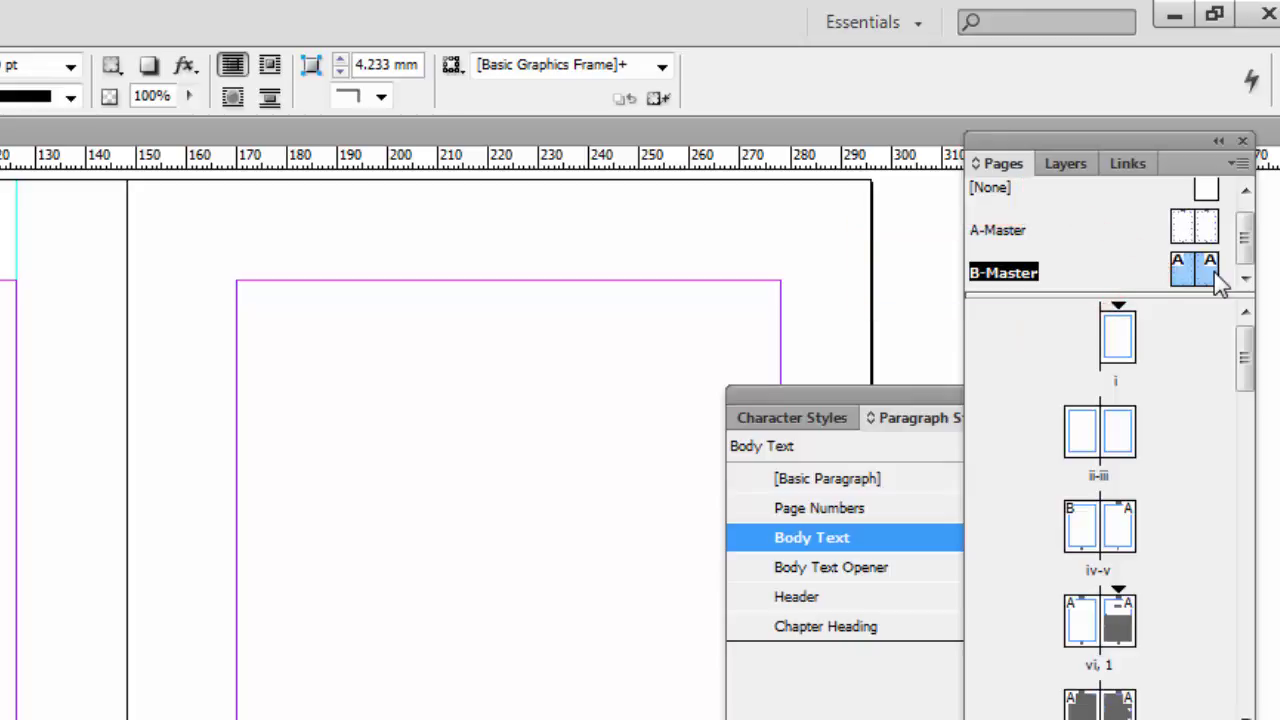
Step: Apply the [None] master to page v on the iv-v spread
{"action": "left_click_drag", "start_coordinate": [1218, 283], "coordinate": [1082, 555]}
{"action": "double_click", "coordinate": [1084, 545]}
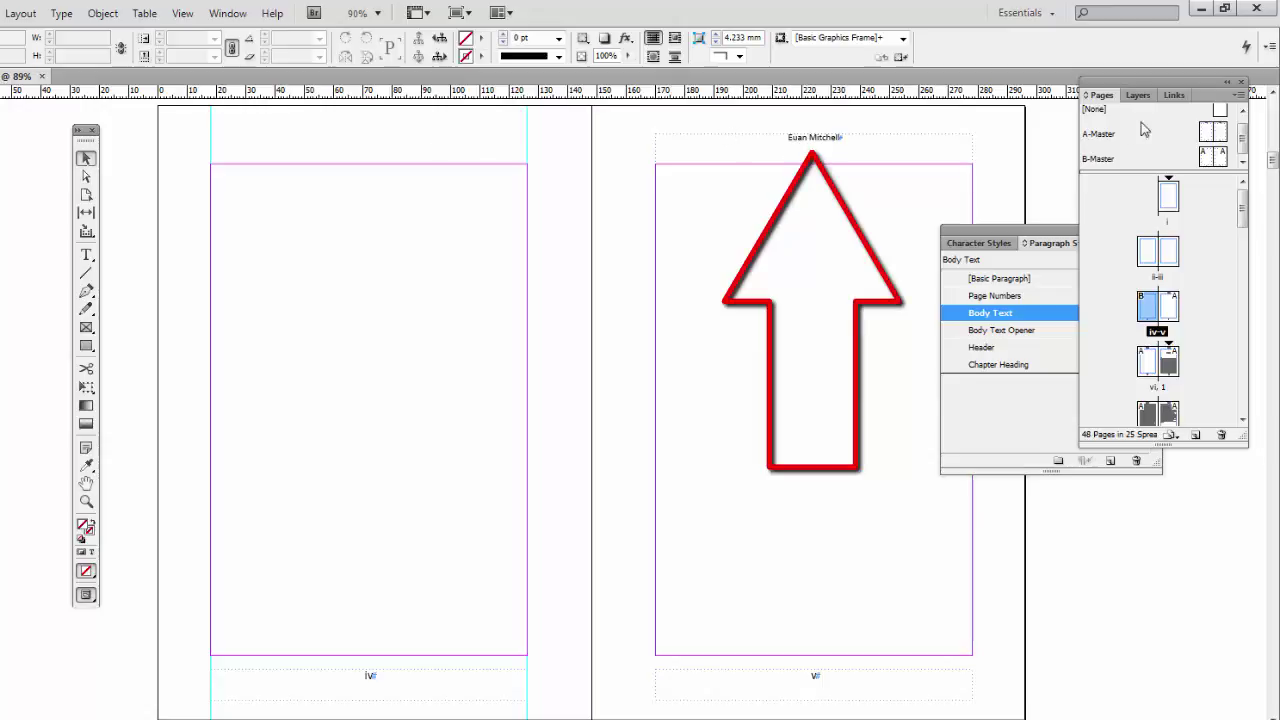
{"action": "left_click", "coordinate": [1220, 110]}
{"action": "left_click_drag", "start_coordinate": [1215, 172], "coordinate": [1168, 310]}
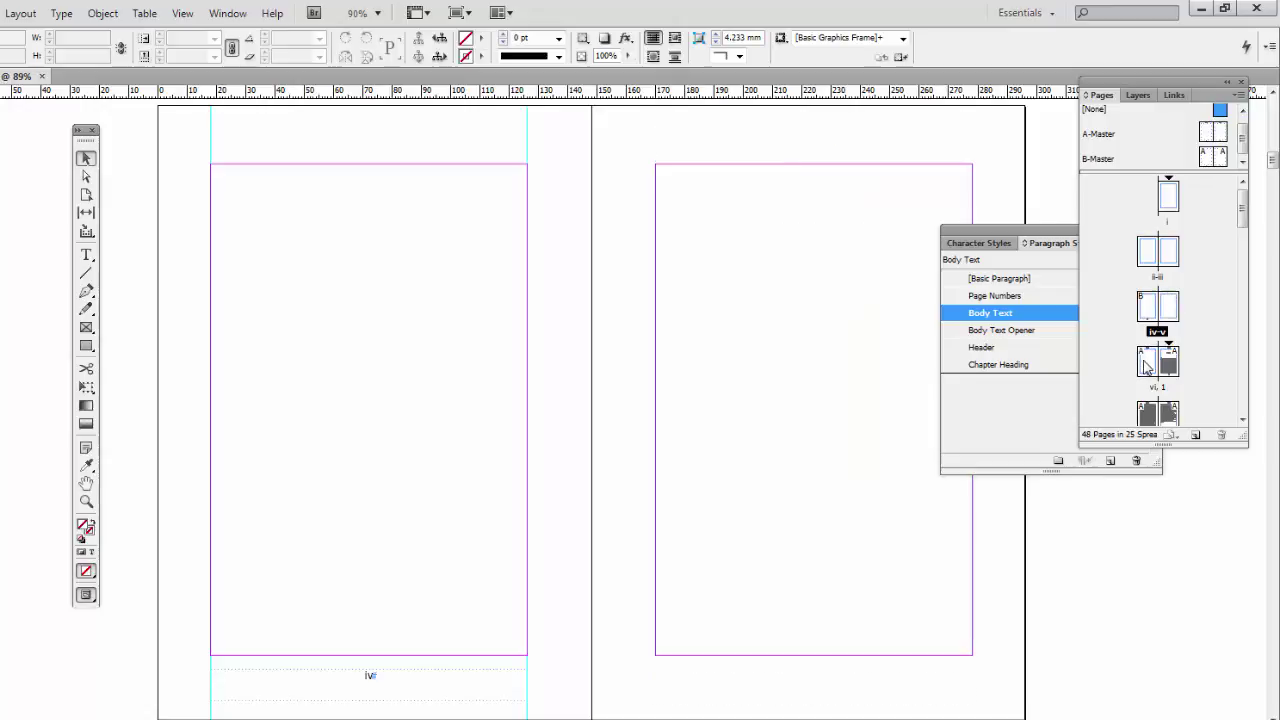
Step: Apply [None] to page vi and B-Master to the Chapter 1 opening page
{"action": "double_click", "coordinate": [1143, 367]}
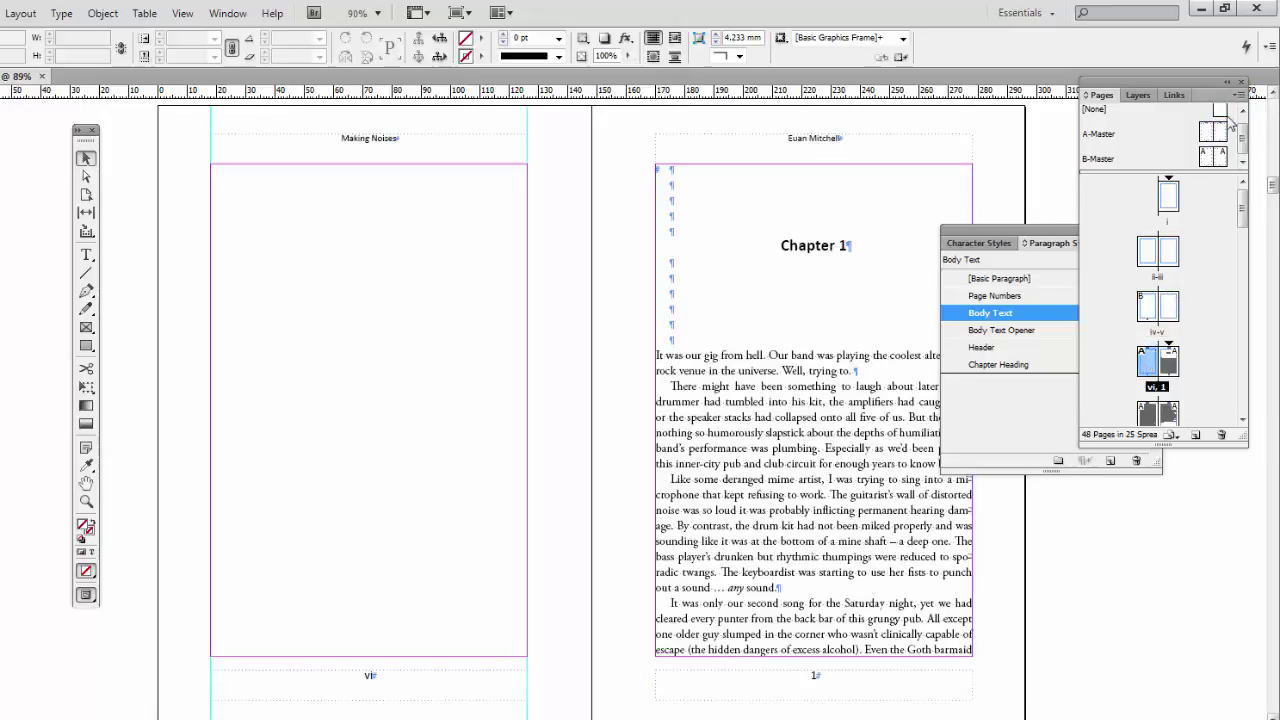
{"action": "left_click_drag", "start_coordinate": [1220, 112], "coordinate": [1147, 356]}
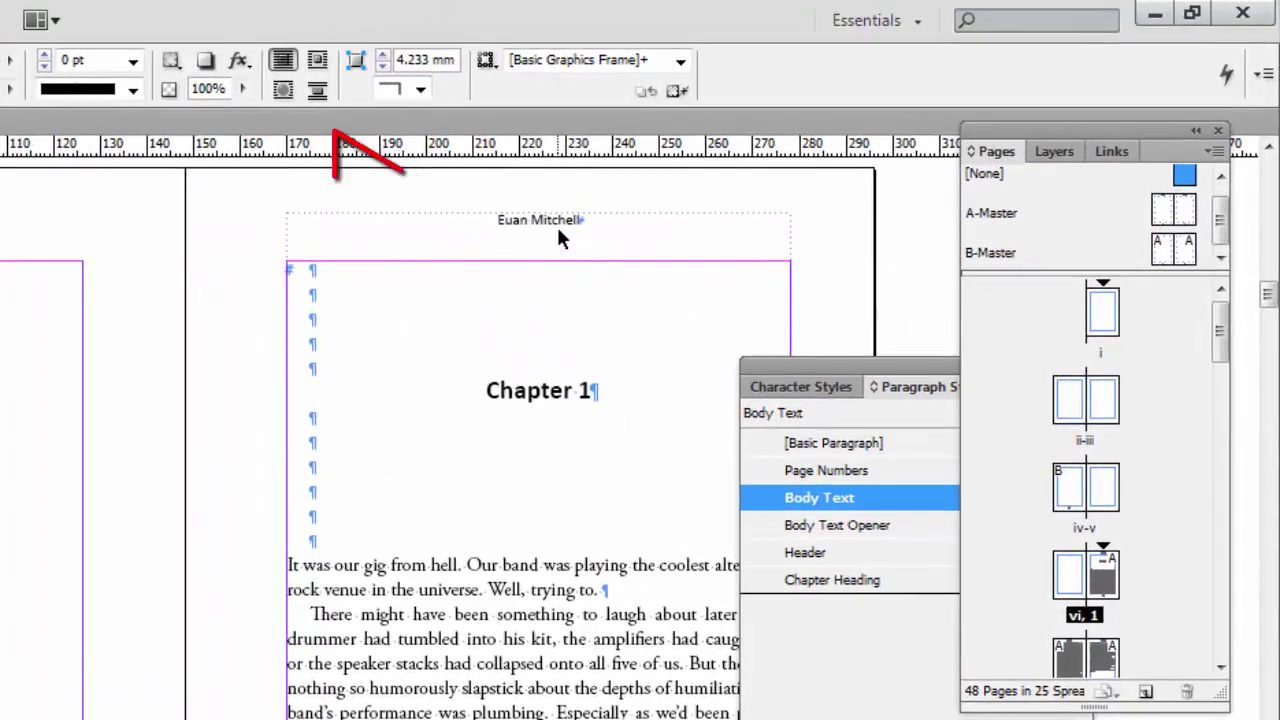
{"action": "left_click", "coordinate": [1188, 252]}
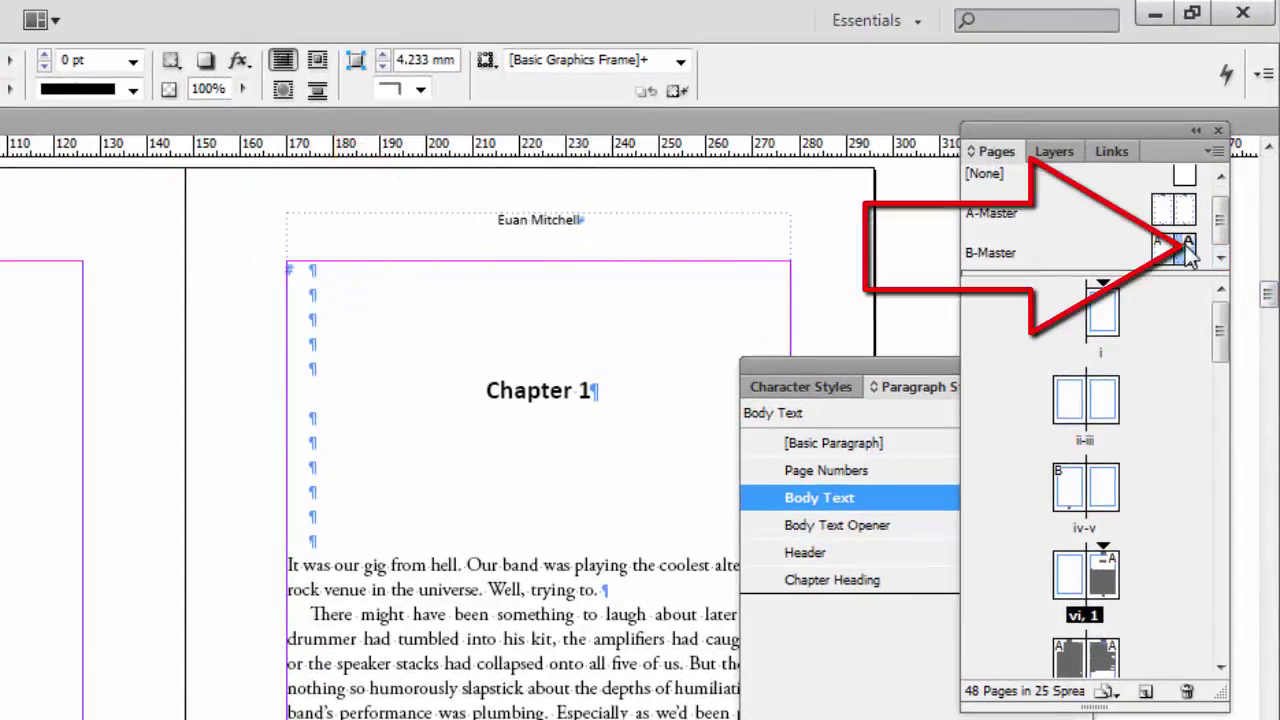
{"action": "mouse_move", "coordinate": [1177, 251]}
{"action": "left_mouse_down"}
{"action": "mouse_move", "coordinate": [1177, 320]}
{"action": "mouse_move", "coordinate": [1120, 560]}
{"action": "left_mouse_up"}
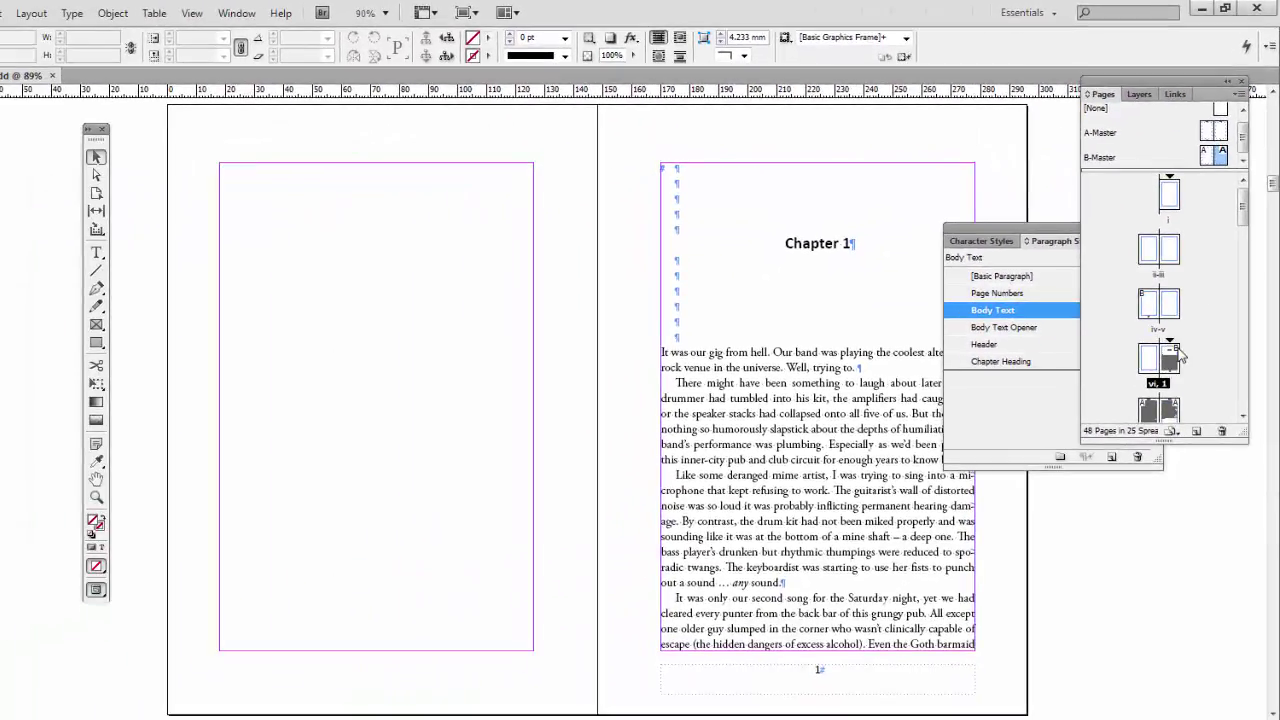
Step: Apply B-Master to page 4 on the 4-5 spread, keeping folio 4 without a running head
{"action": "double_click", "coordinate": [1149, 414]}
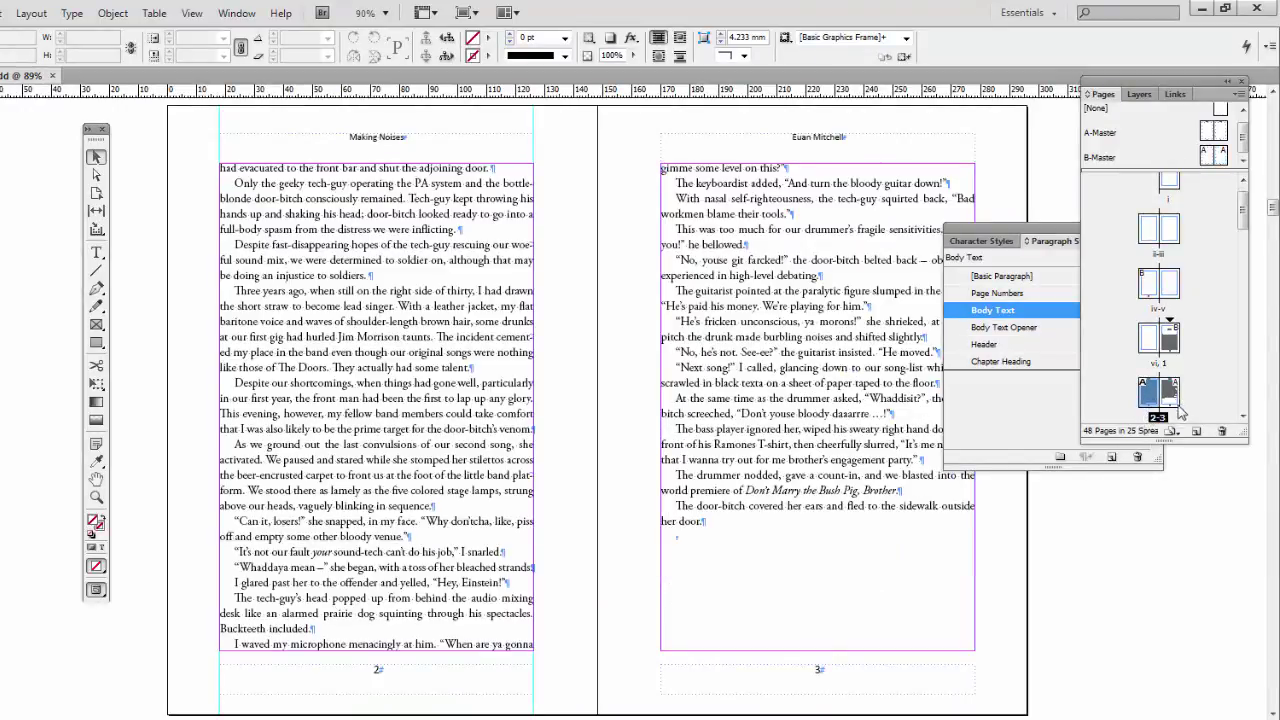
{"action": "left_click", "coordinate": [1243, 418]}
{"action": "left_click", "coordinate": [1243, 418]}
{"action": "left_click", "coordinate": [1243, 418]}
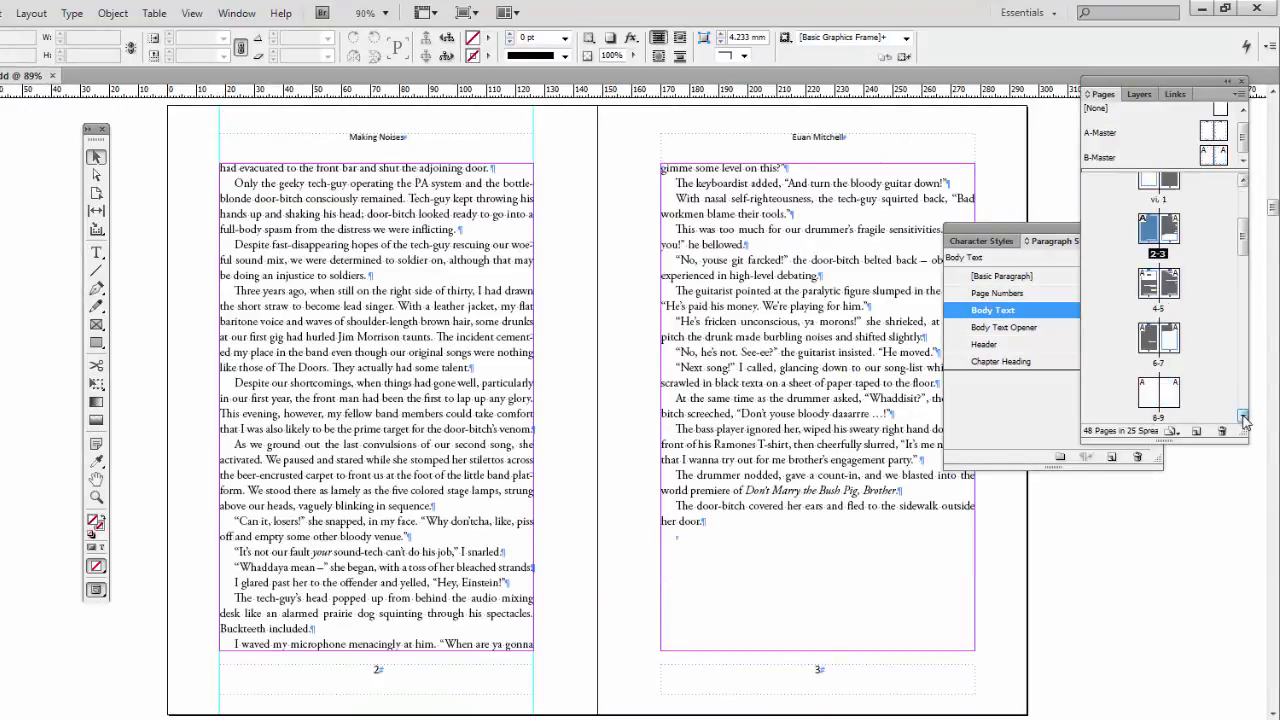
{"action": "double_click", "coordinate": [1149, 290]}
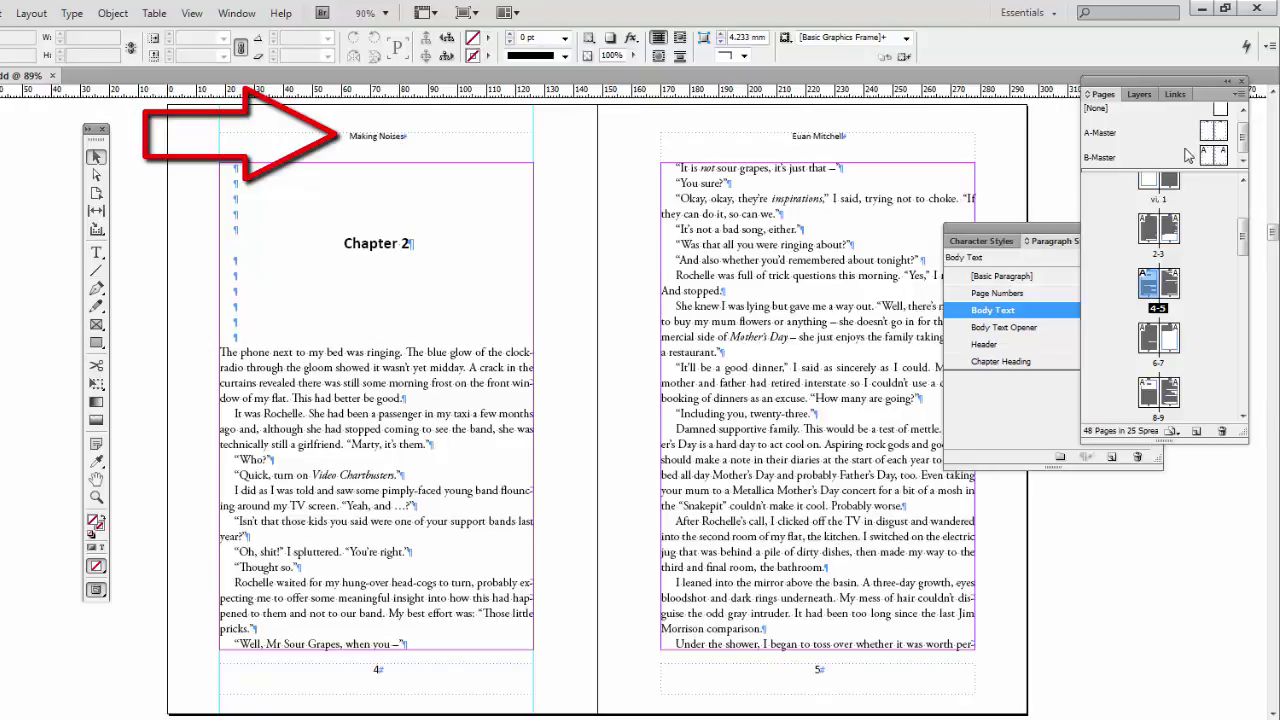
{"action": "left_click_drag", "start_coordinate": [1212, 160], "coordinate": [1155, 283]}
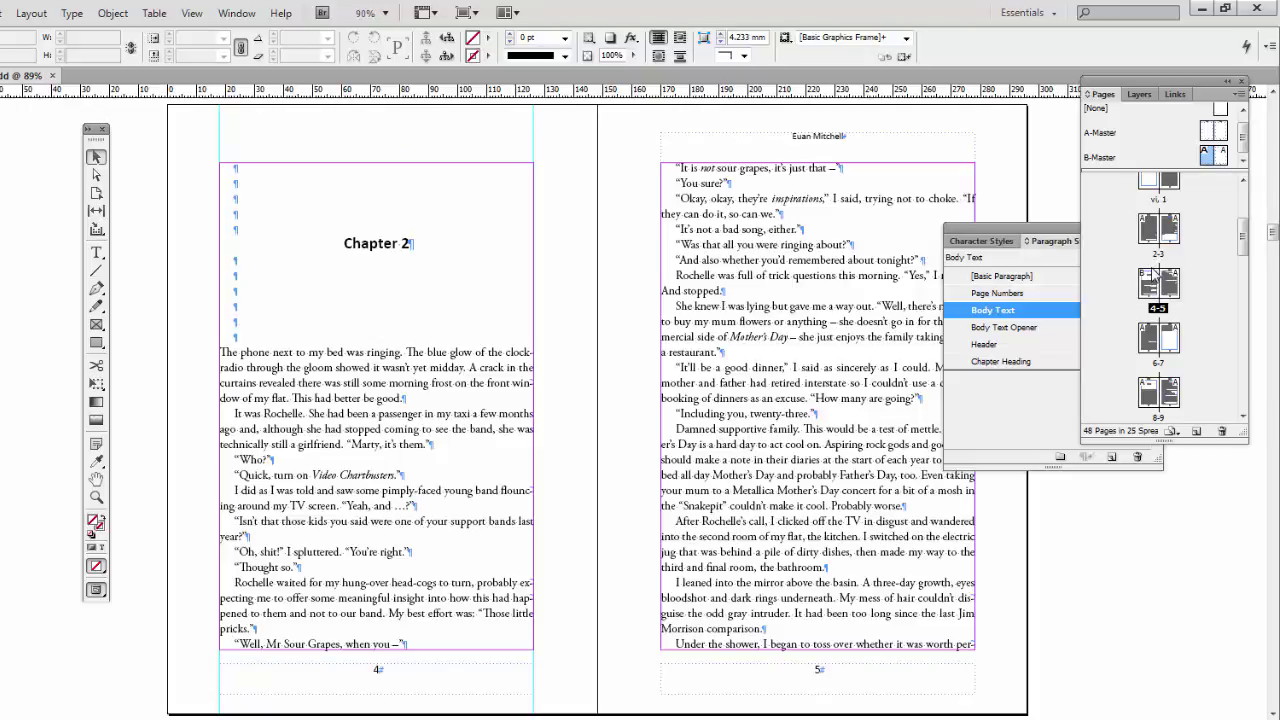